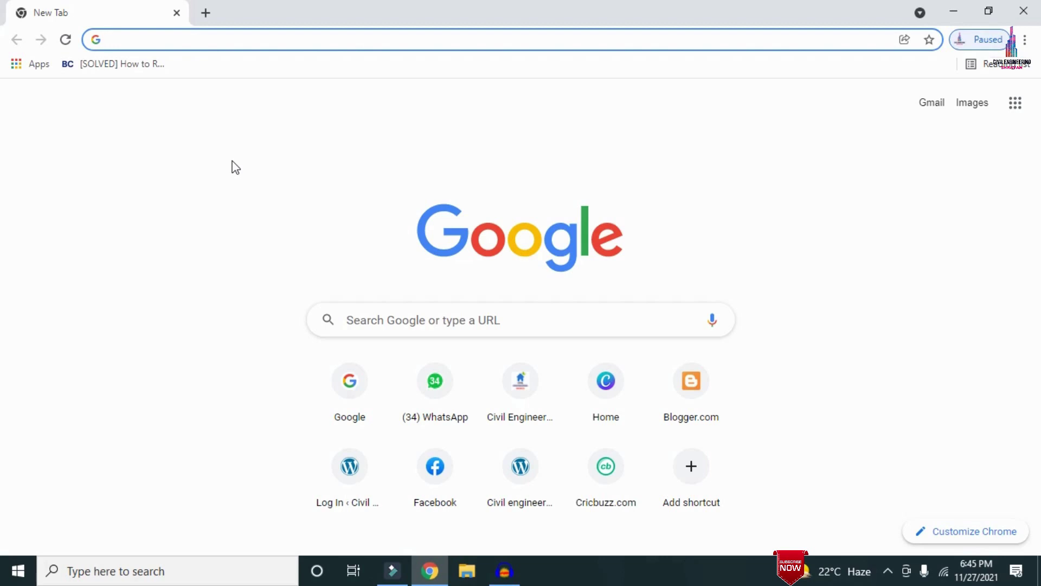
# Step: Load the civilbasics123.com website in Chrome's address bar
pyautogui.write('http://civilbasics123.com/')
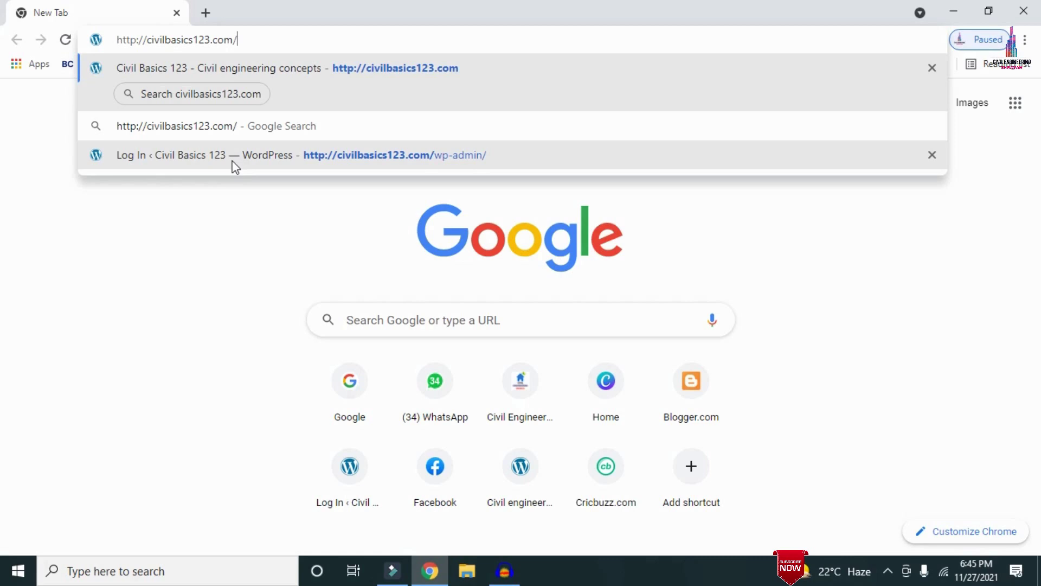
pyautogui.press('Return')
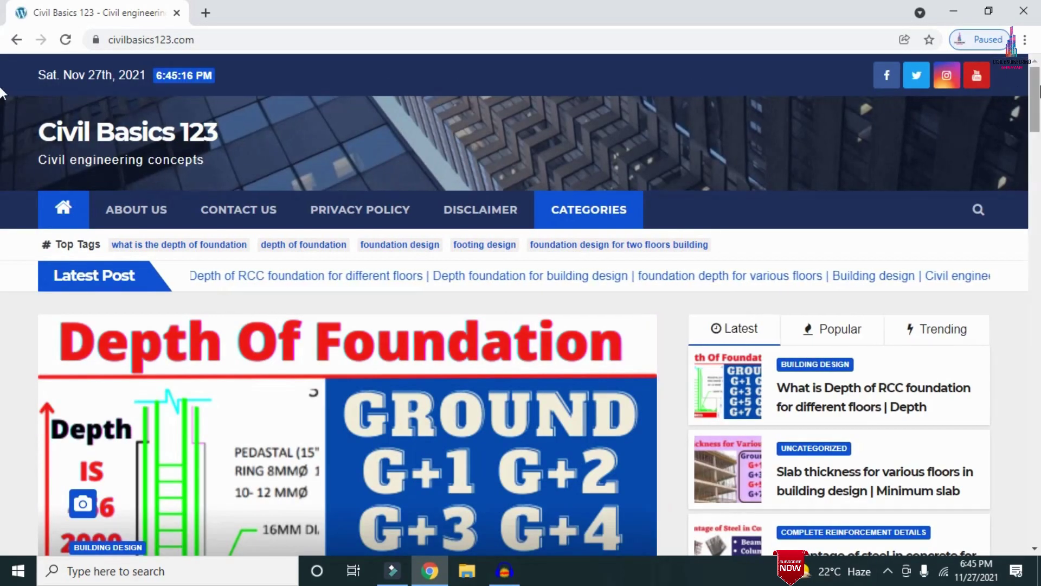
# Step: Scroll through the Civil Basics 123 site, then launch ETABS 18 from the desktop
pyautogui.scroll(-6, 2, 108)
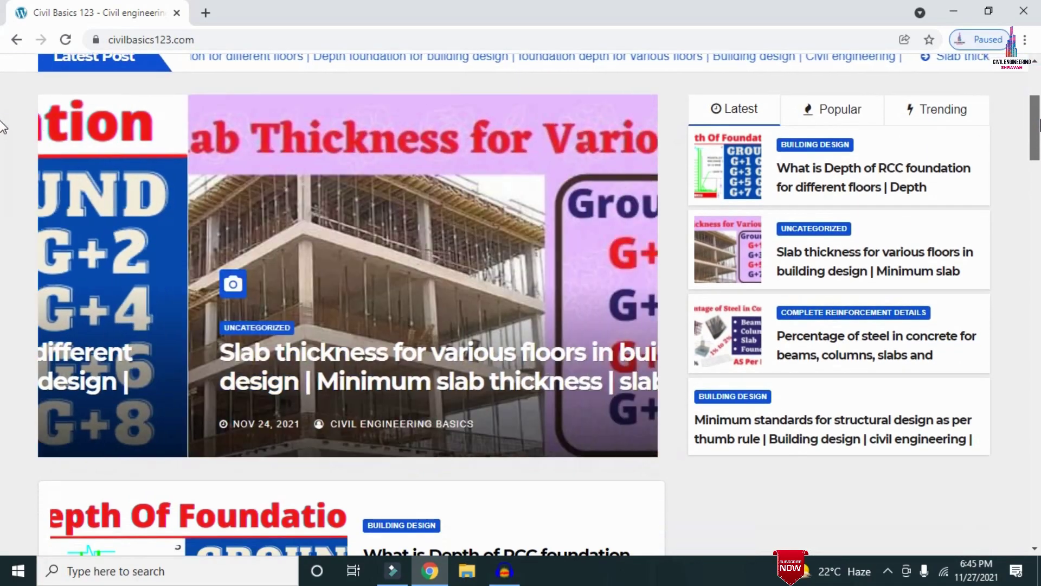
pyautogui.scroll(-4, 2, 157)
pyautogui.scroll(10, 2, 121)
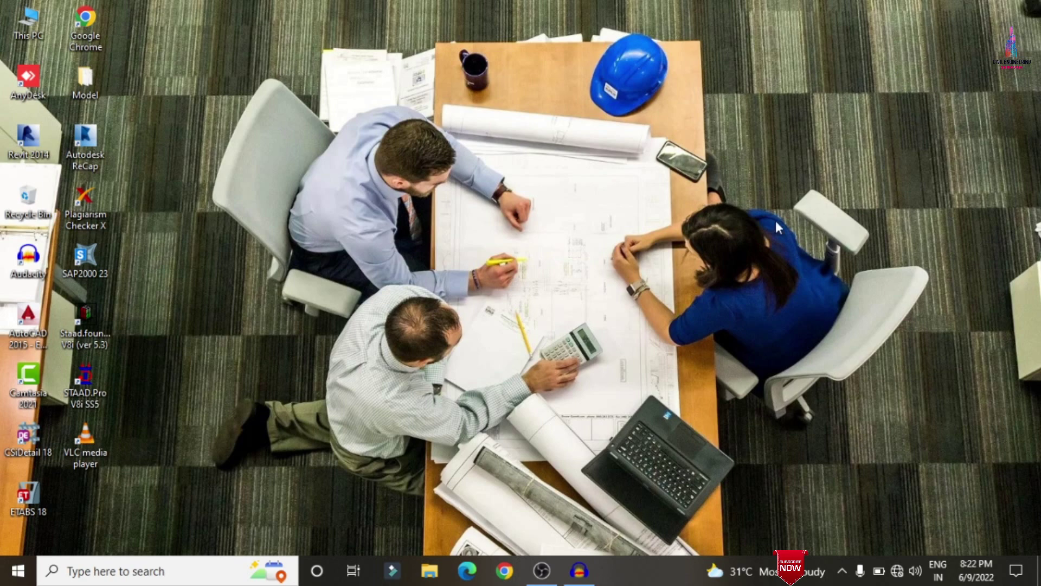
pyautogui.doubleClick(30, 497)
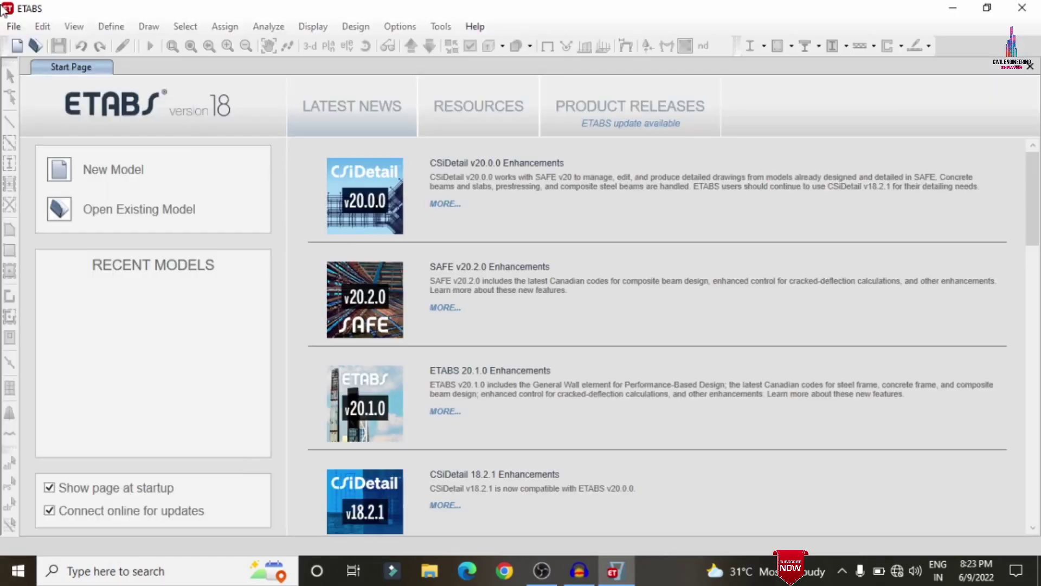
# Step: Open the existing General Building model from the Desktop > Model folder
pyautogui.click(13, 26)
pyautogui.click(47, 65)
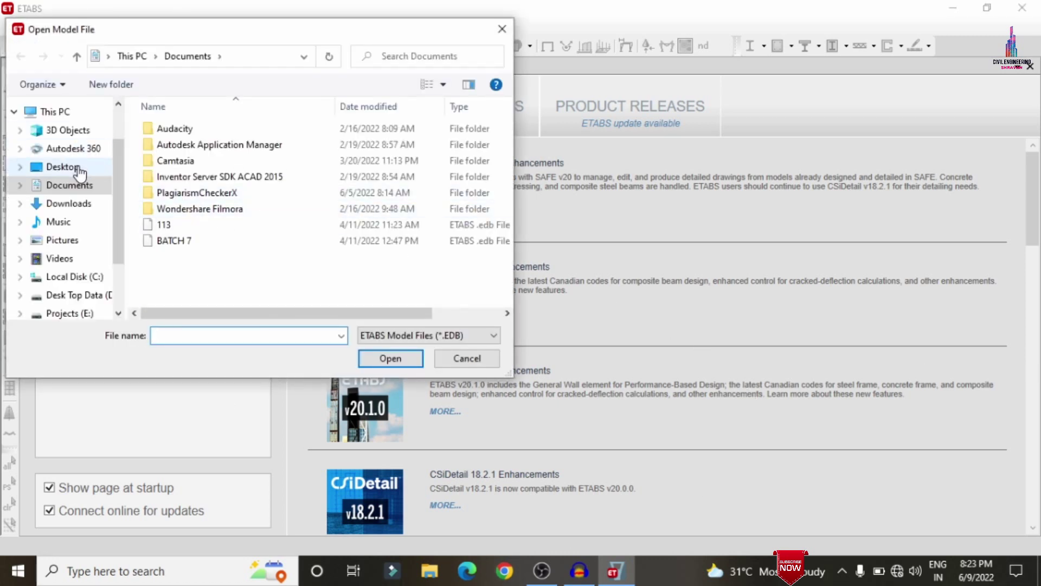
pyautogui.click(53, 167)
pyautogui.doubleClick(157, 130)
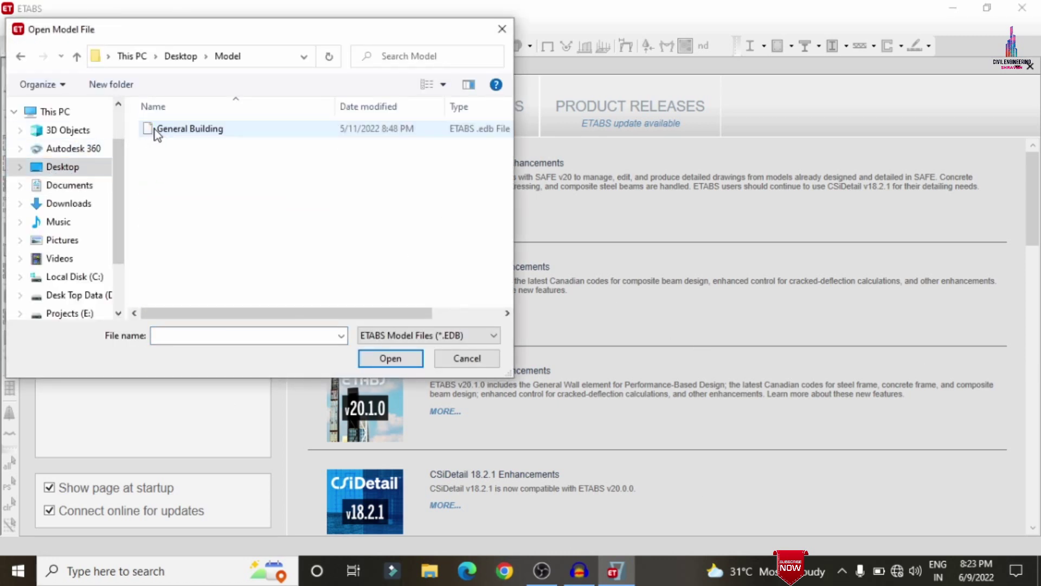
pyautogui.doubleClick(163, 133)
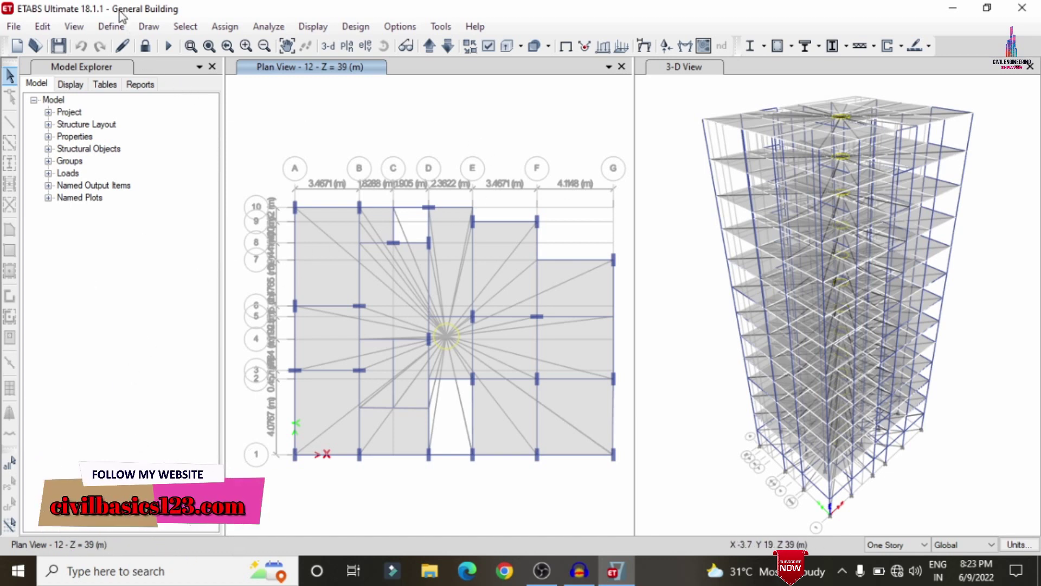
pyautogui.click(112, 26)
pyautogui.click(145, 50)
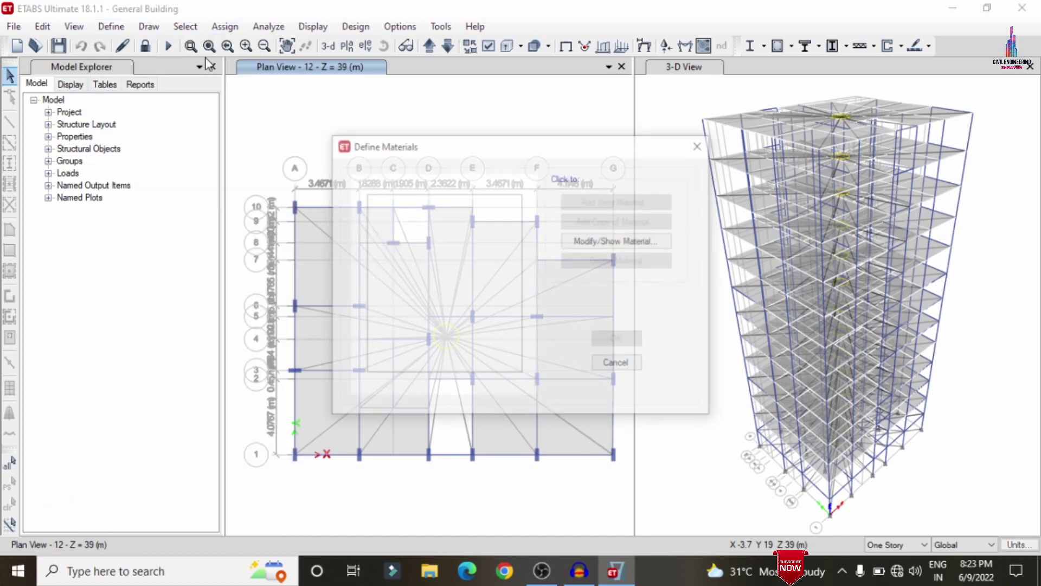
pyautogui.click(390, 239)
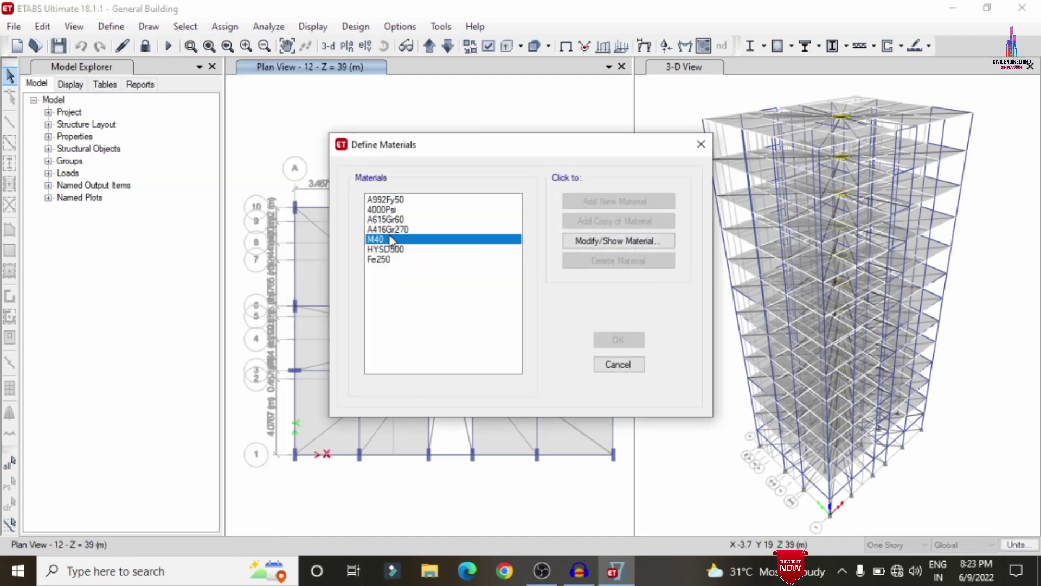
pyautogui.click(414, 248)
pyautogui.click(619, 365)
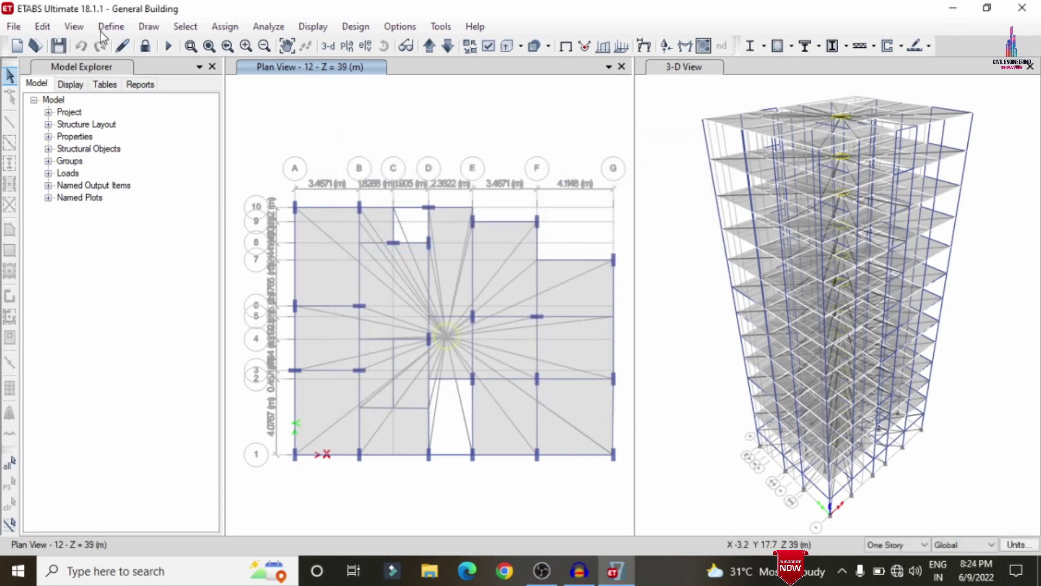
pyautogui.click(110, 26)
pyautogui.moveTo(151, 78)
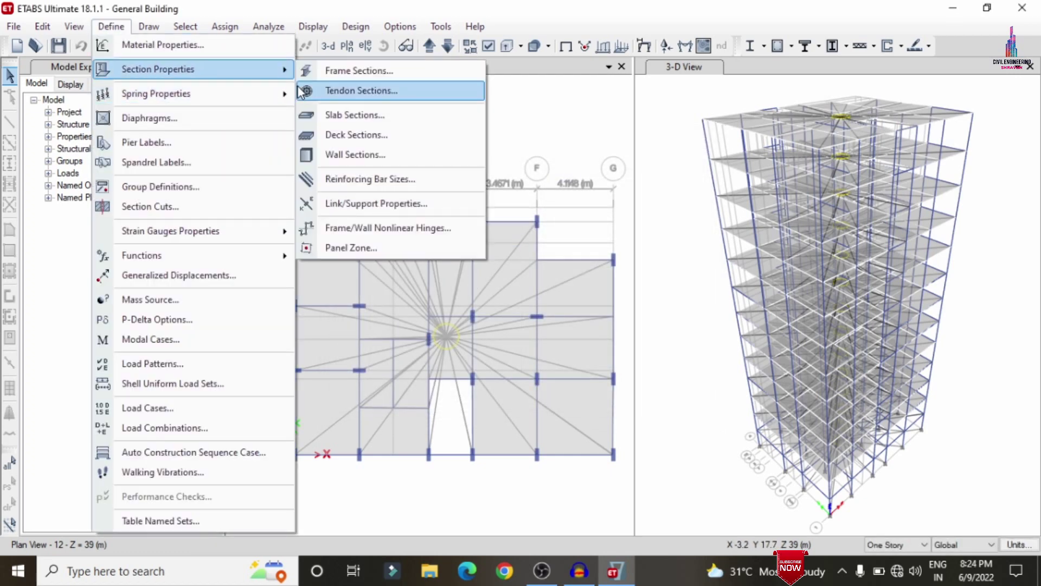
pyautogui.click(331, 73)
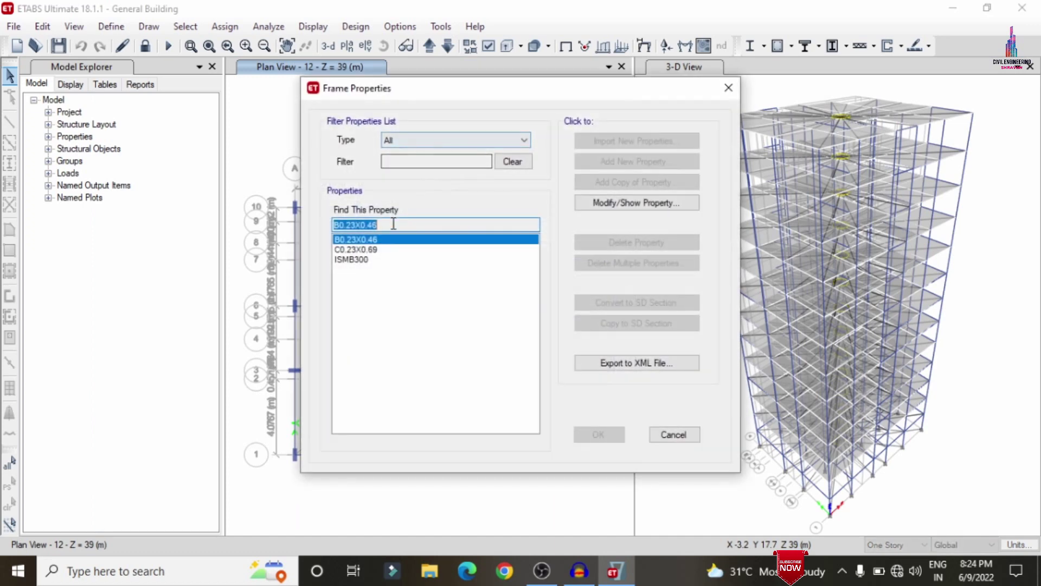
pyautogui.click(366, 238)
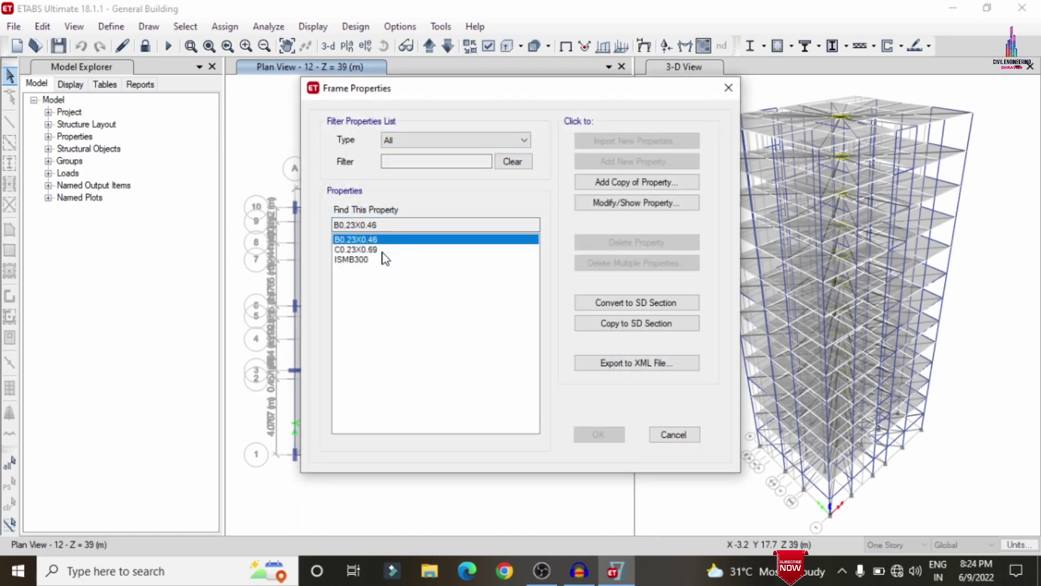
pyautogui.click(380, 251)
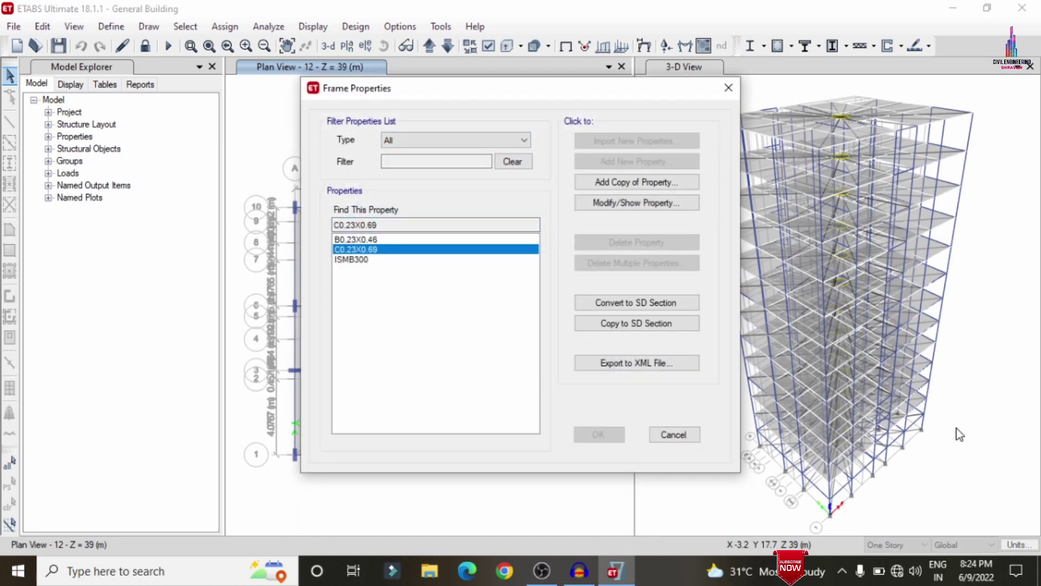
pyautogui.click(666, 434)
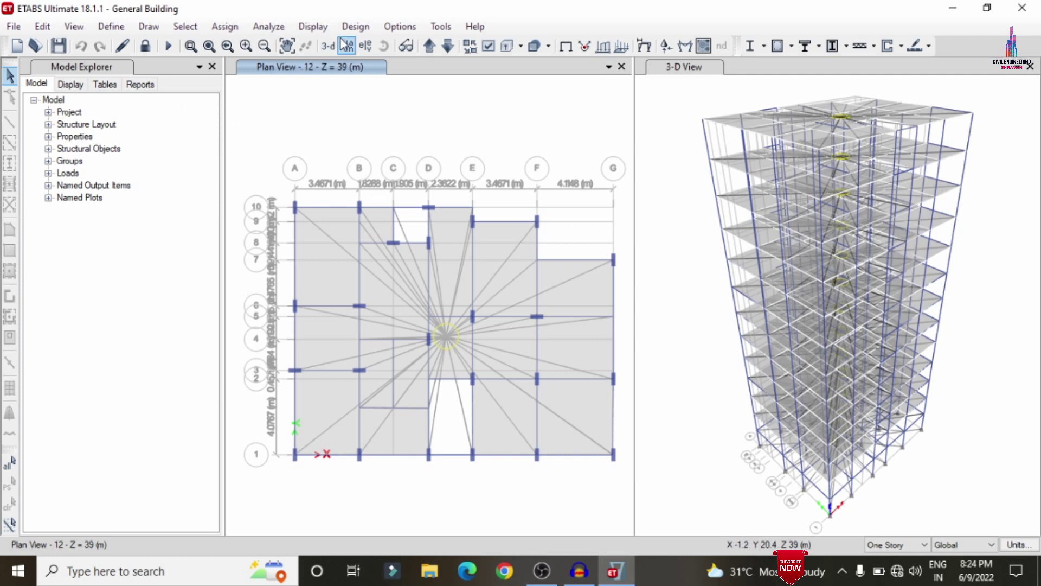
# Step: Accept the IS 456:2000 concrete frame design preferences
pyautogui.click(355, 27)
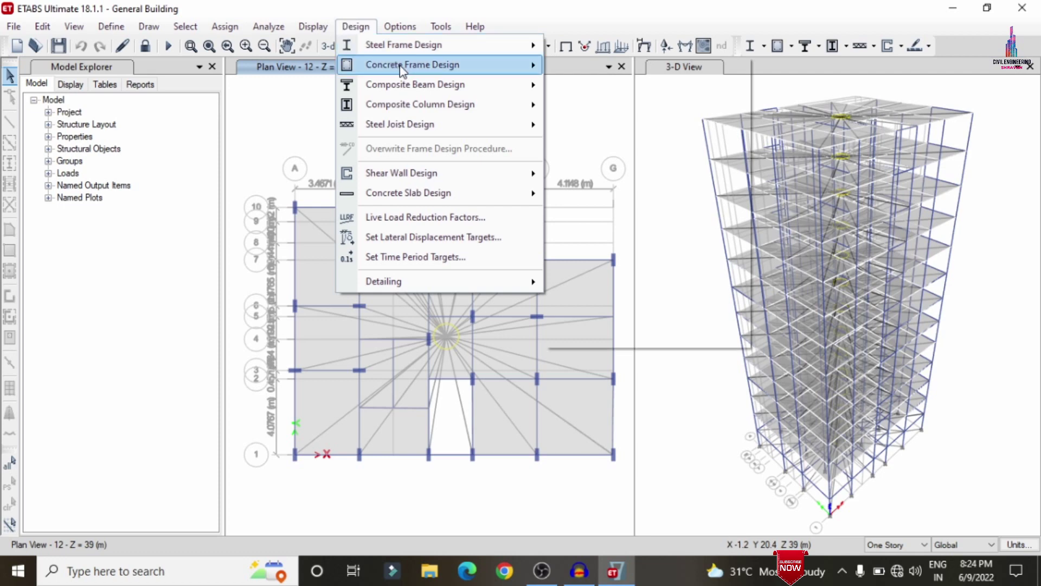
pyautogui.moveTo(402, 64)
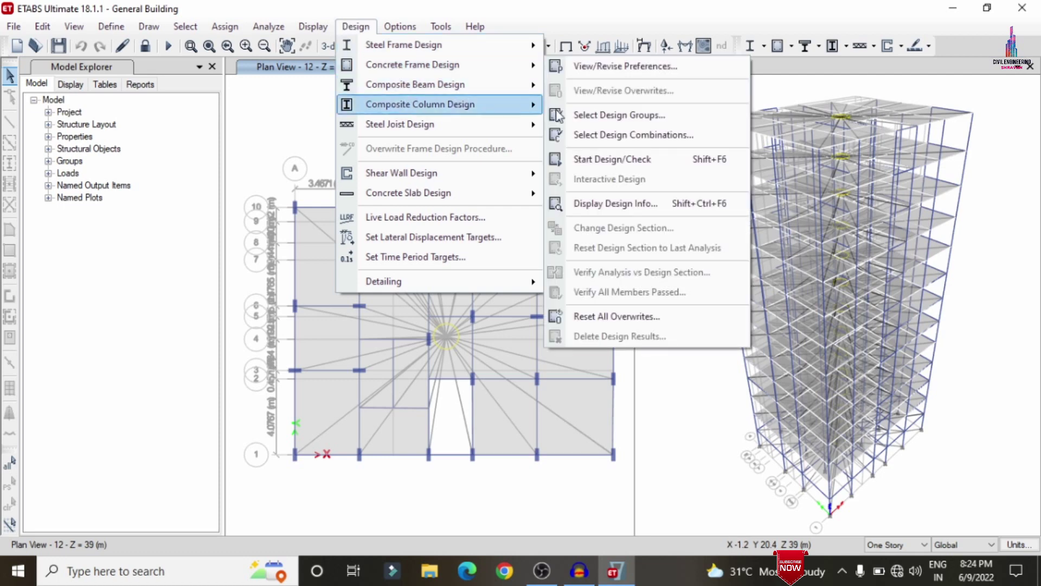
pyautogui.click(608, 68)
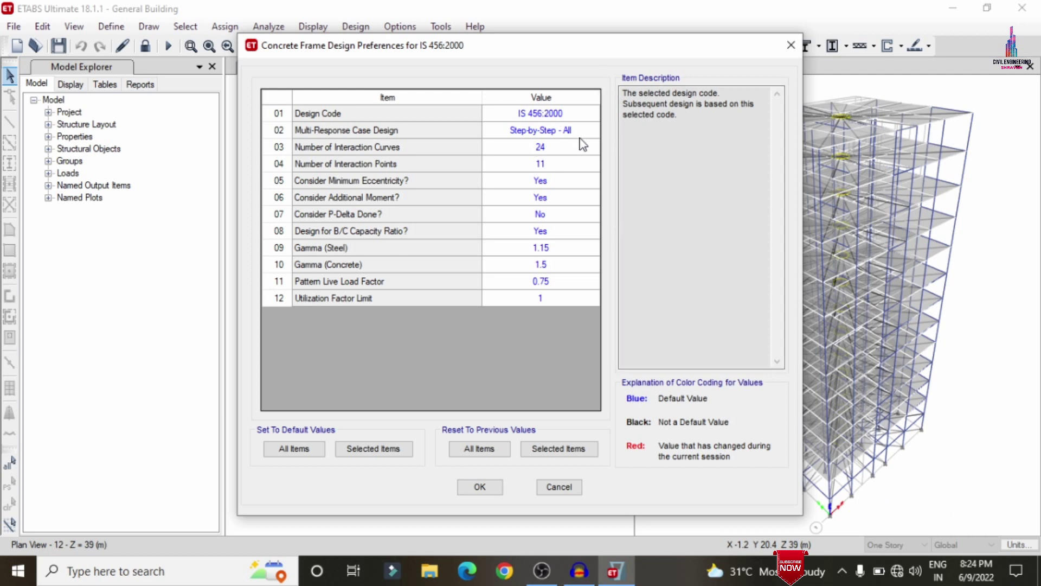
pyautogui.click(479, 488)
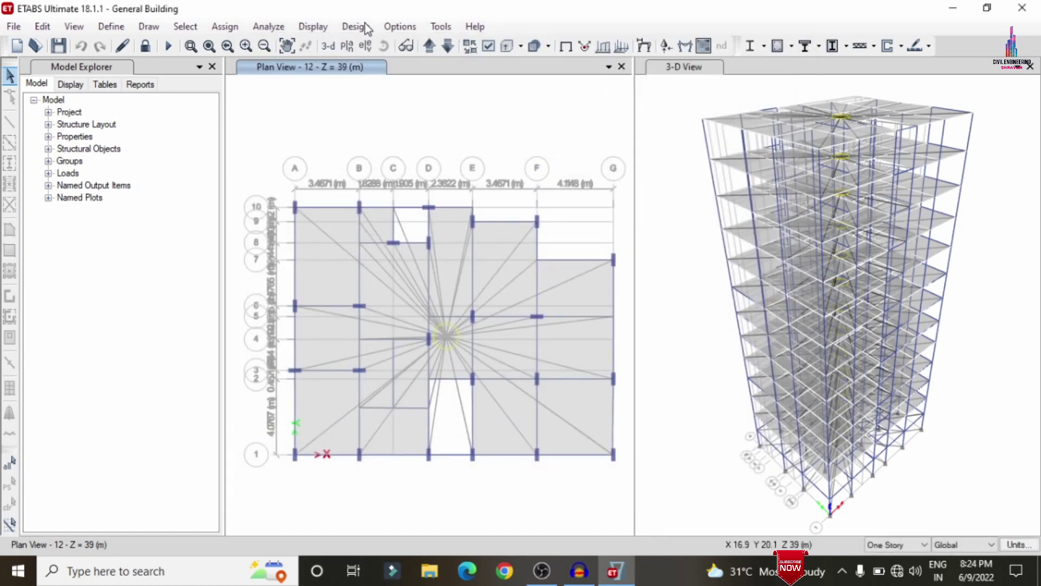
# Step: Run the concrete frame design check to show longitudinal reinforcing
pyautogui.click(365, 27)
pyautogui.moveTo(382, 64)
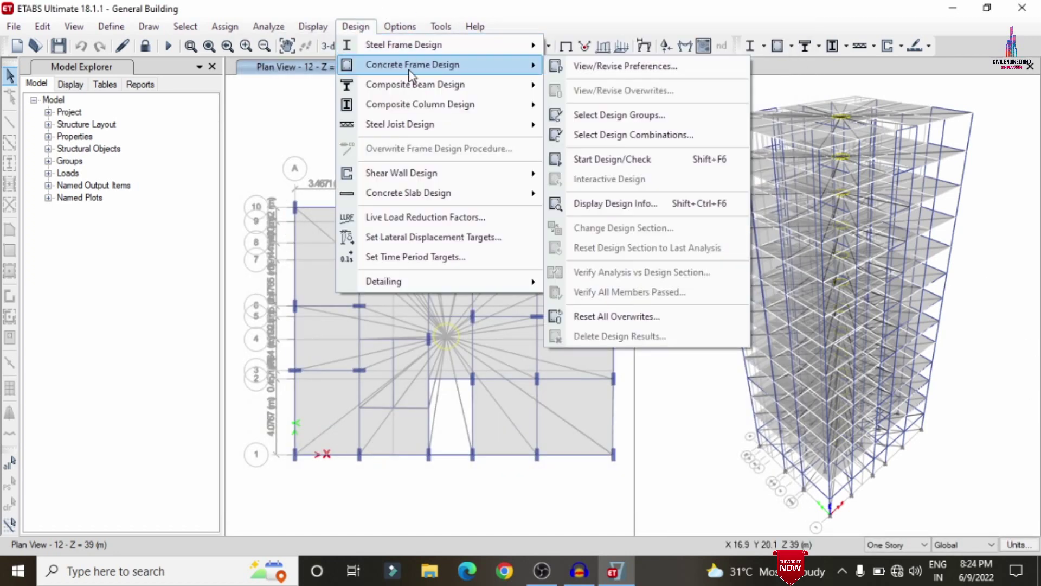
pyautogui.click(645, 163)
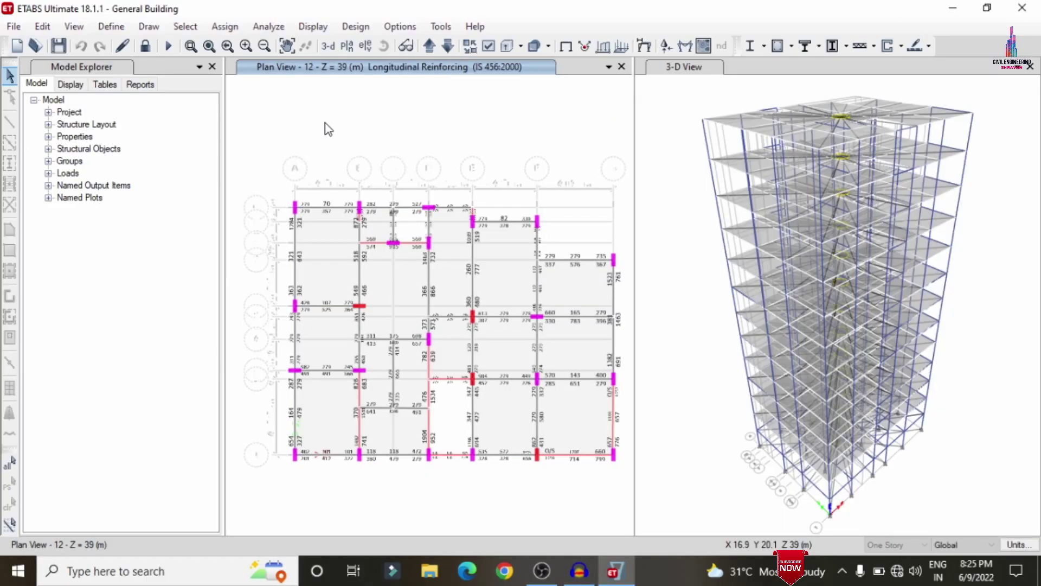
# Step: Show the reinforcing results in the default 3-D view and save the model
pyautogui.click(329, 46)
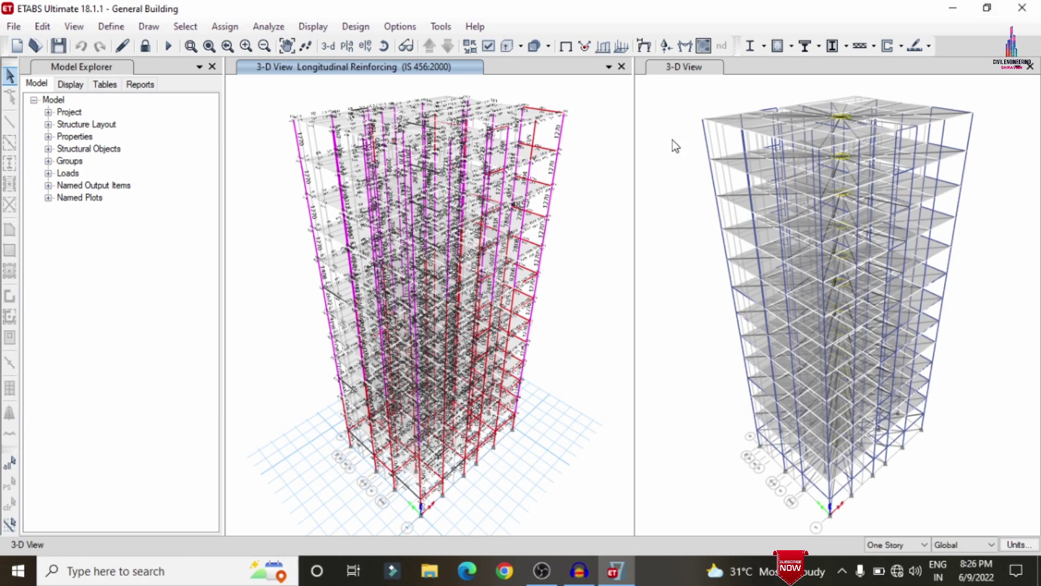
pyautogui.hotkey('ctrl', 's')
# Step: Close ETABS and launch CSiDetail 18 from the desktop
pyautogui.click(1035, 7)
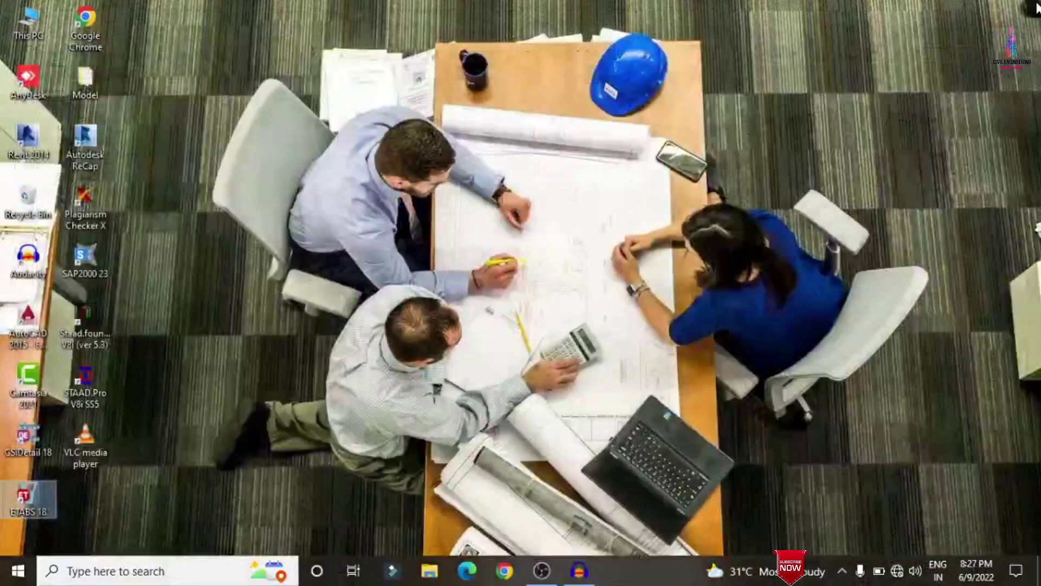
pyautogui.click(10, 453)
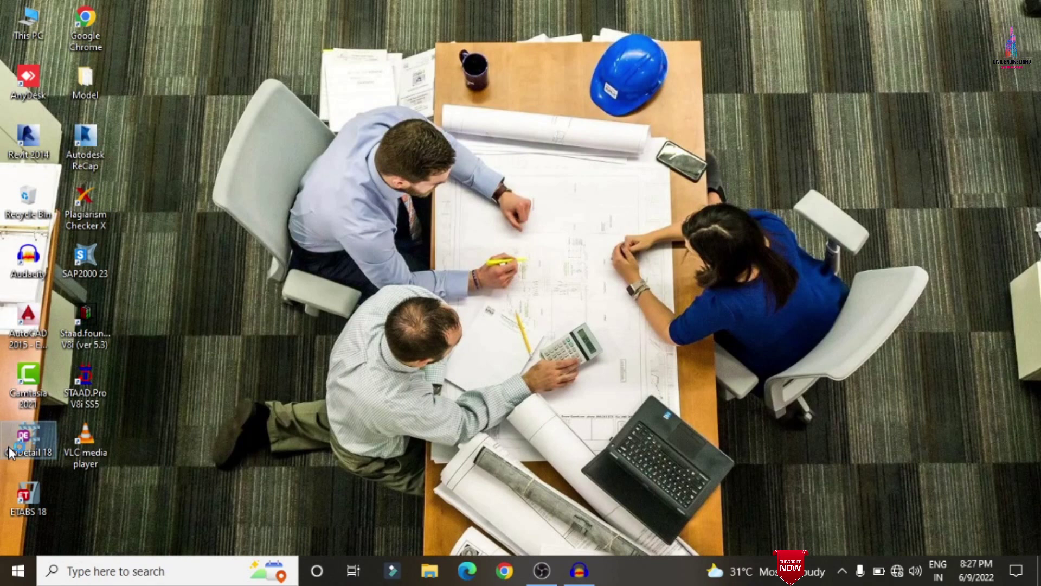
pyautogui.doubleClick(10, 453)
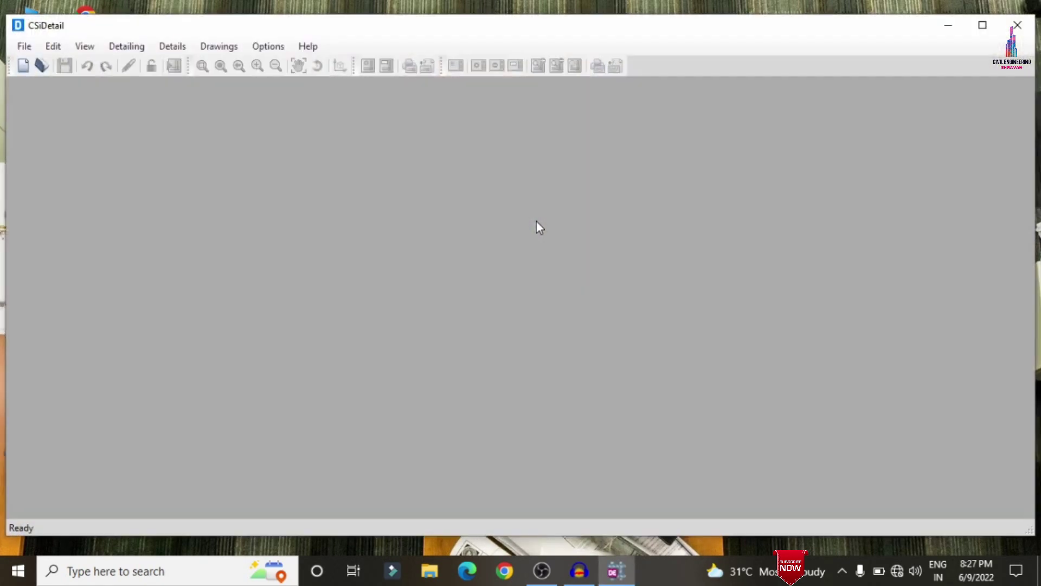
# Step: Maximize CSiDetail and start a new detailing from Desktop > Model > General Building.EDB
pyautogui.click(984, 27)
pyautogui.click(13, 28)
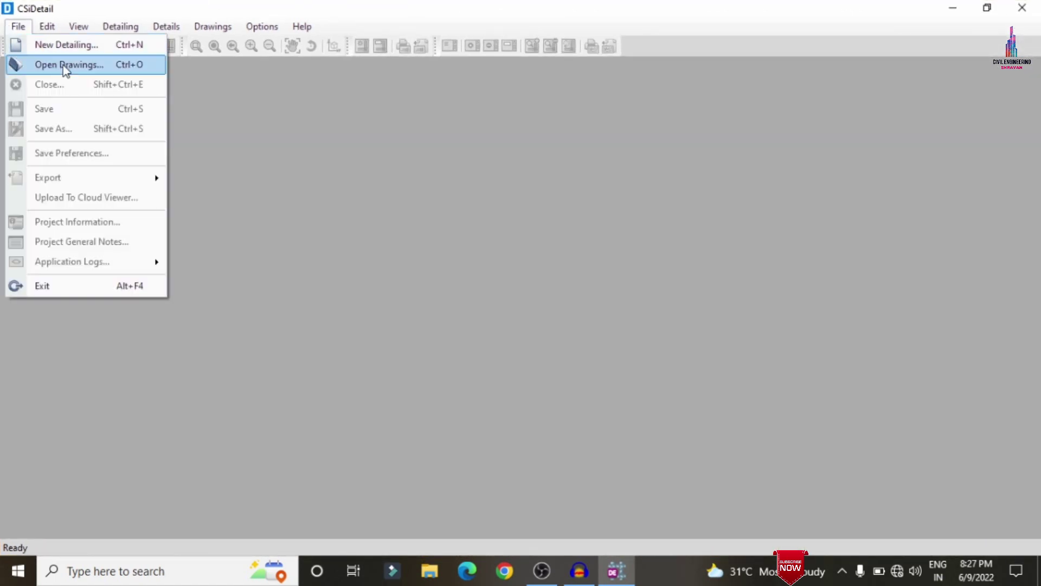
pyautogui.click(65, 45)
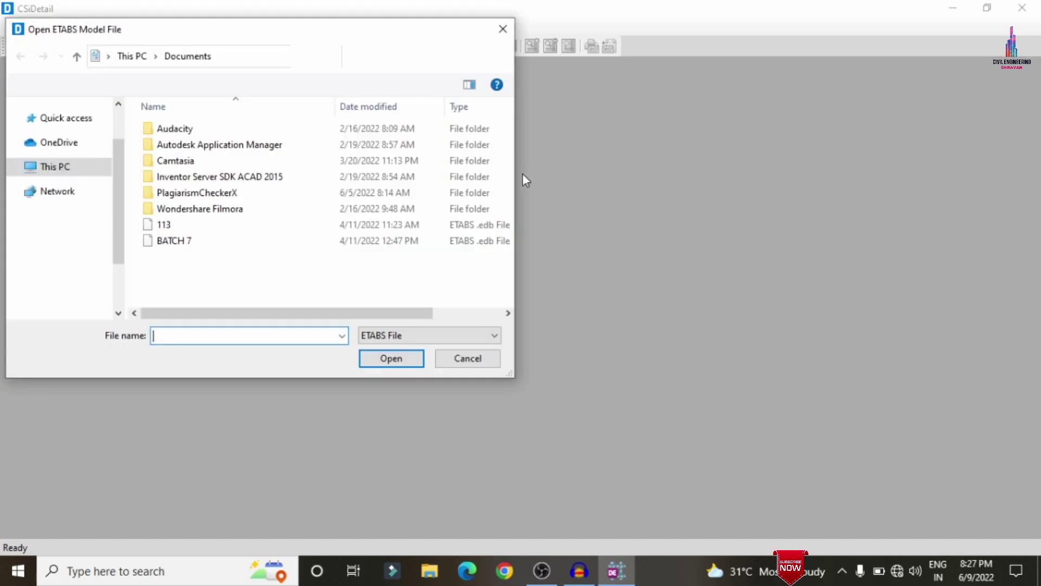
pyautogui.click(59, 166)
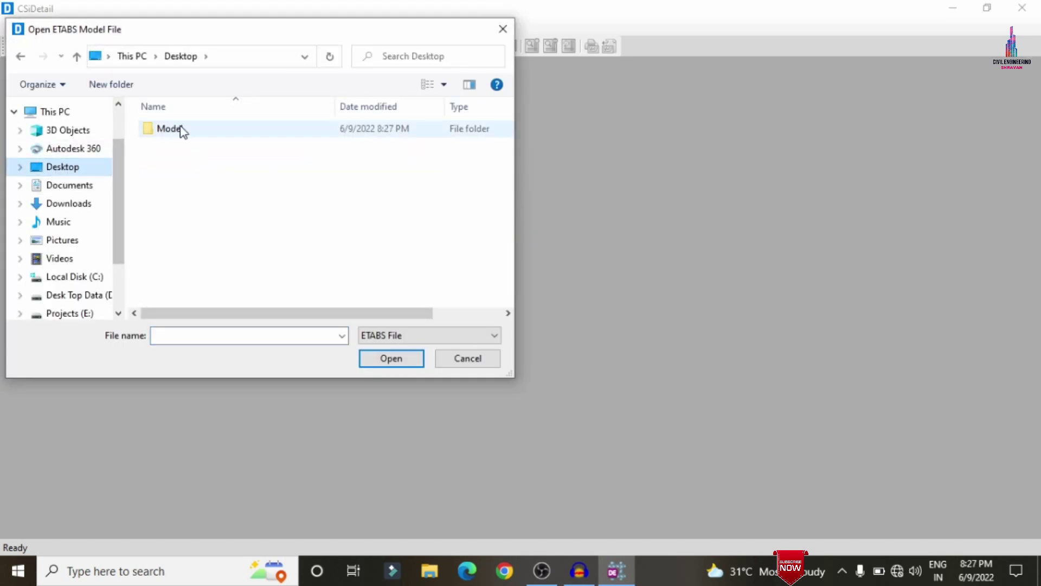
pyautogui.doubleClick(169, 129)
pyautogui.doubleClick(177, 128)
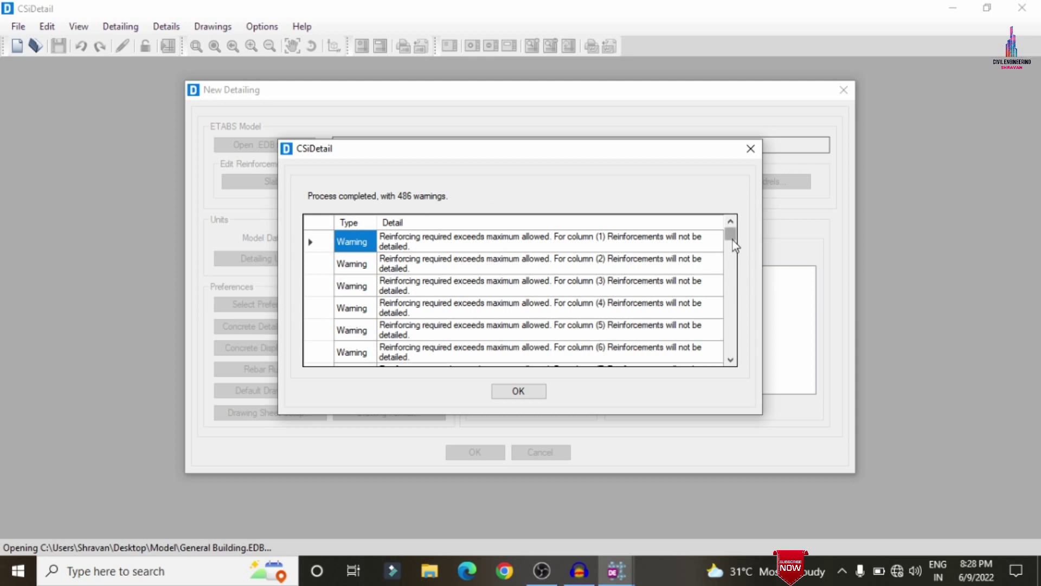
# Step: Dismiss the 486 warnings, cancel the New Detailing setup, and close CSiDetail
pyautogui.moveTo(733, 239); pyautogui.dragTo(717, 260)
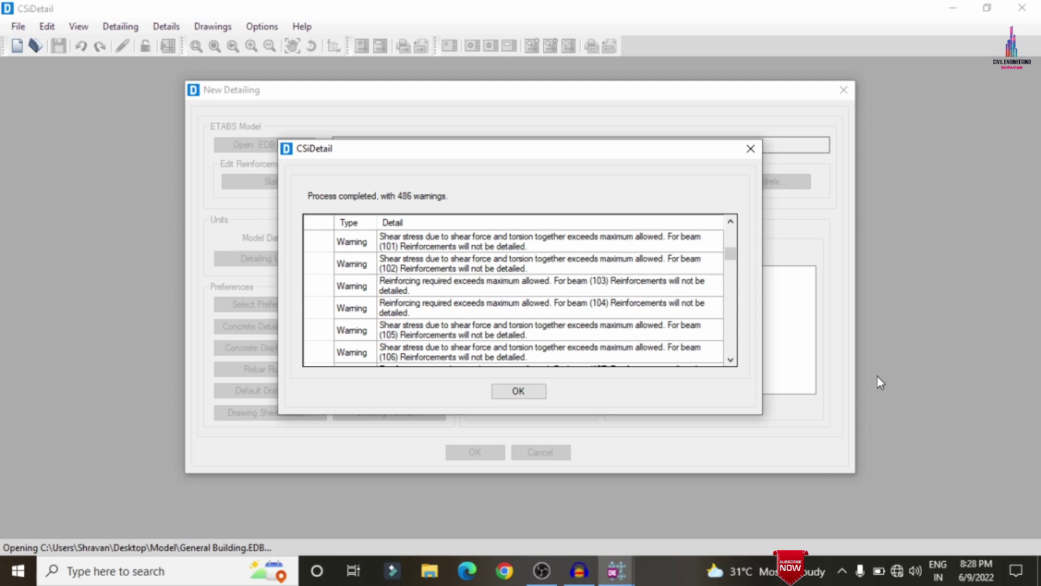
pyautogui.click(518, 391)
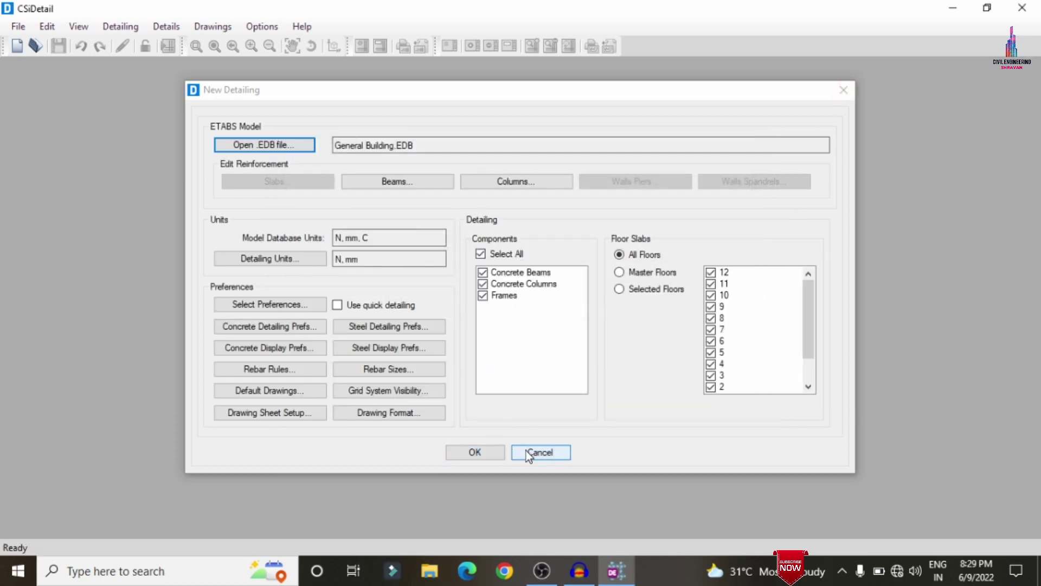
pyautogui.click(532, 452)
pyautogui.click(1022, 7)
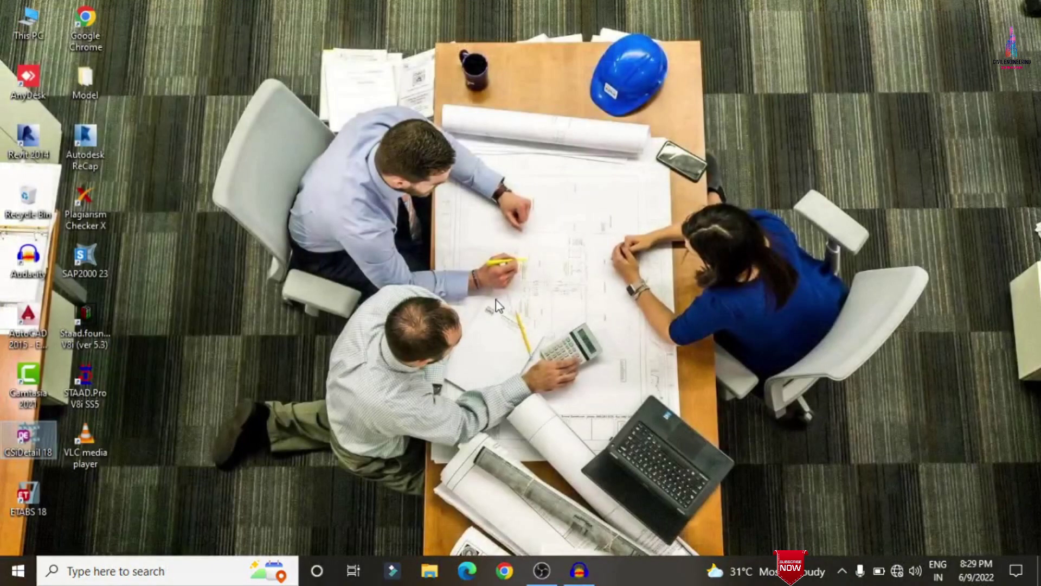
# Step: Relaunch ETABS 18 from the desktop icon
pyautogui.doubleClick(29, 495)
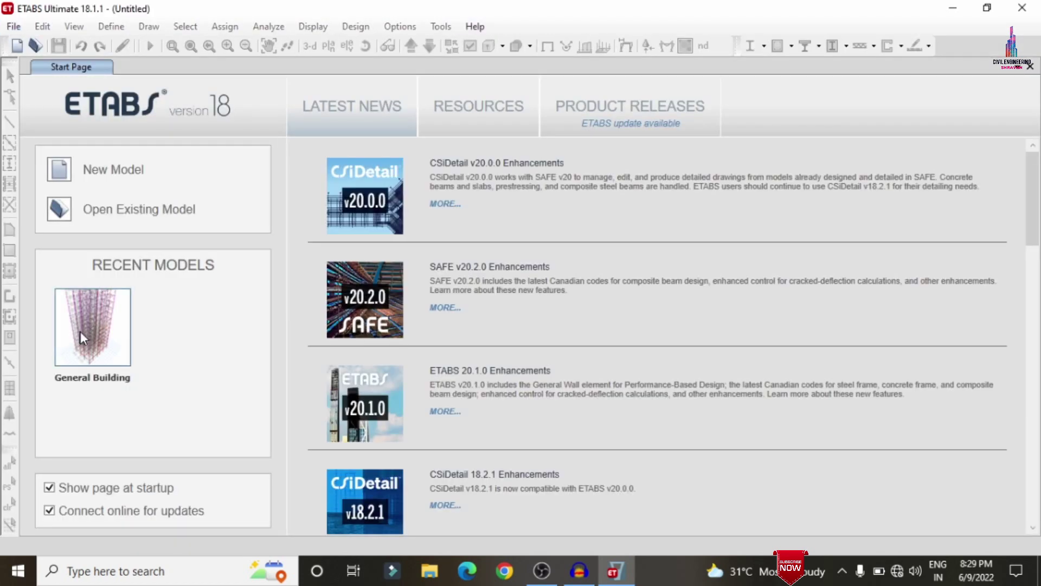
# Step: Close the start page and unlock the model, deleting its analysis results
pyautogui.hotkey('ctrl', 'n')
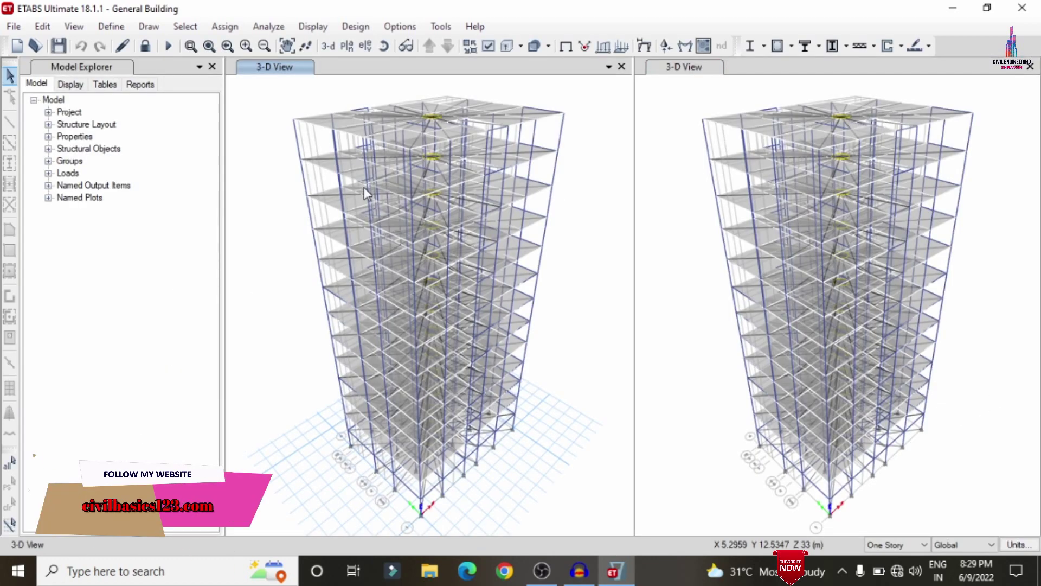
pyautogui.click(145, 45)
pyautogui.click(562, 342)
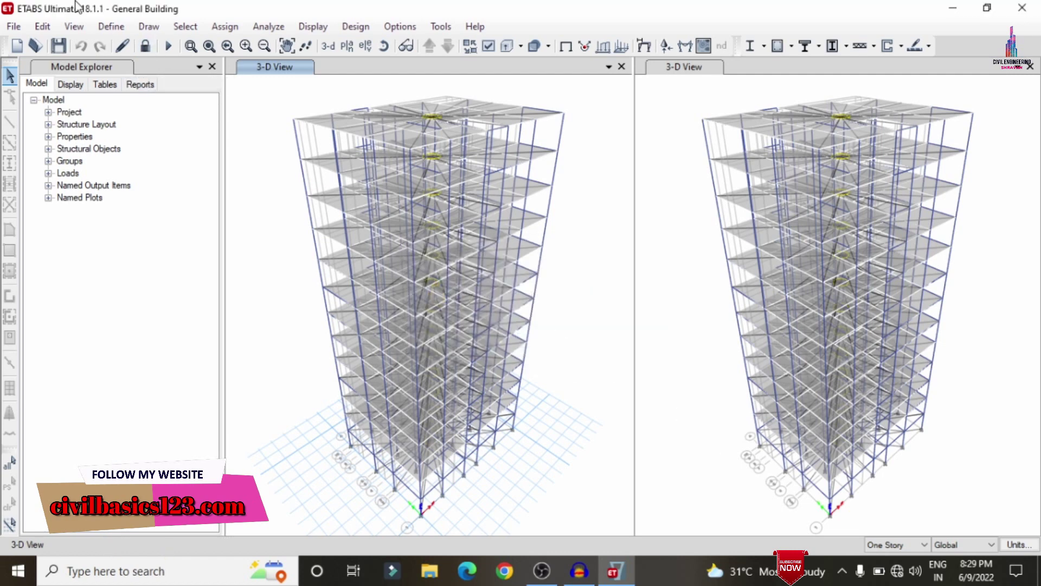
# Step: Open the Frame Sections list under Define > Section Properties
pyautogui.click(111, 26)
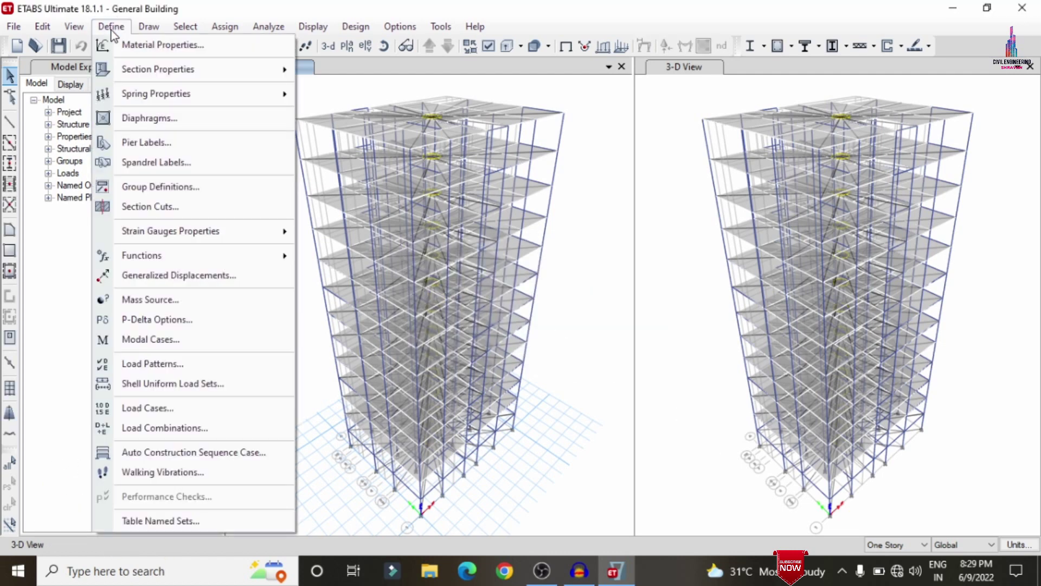
pyautogui.moveTo(141, 76)
pyautogui.click(347, 69)
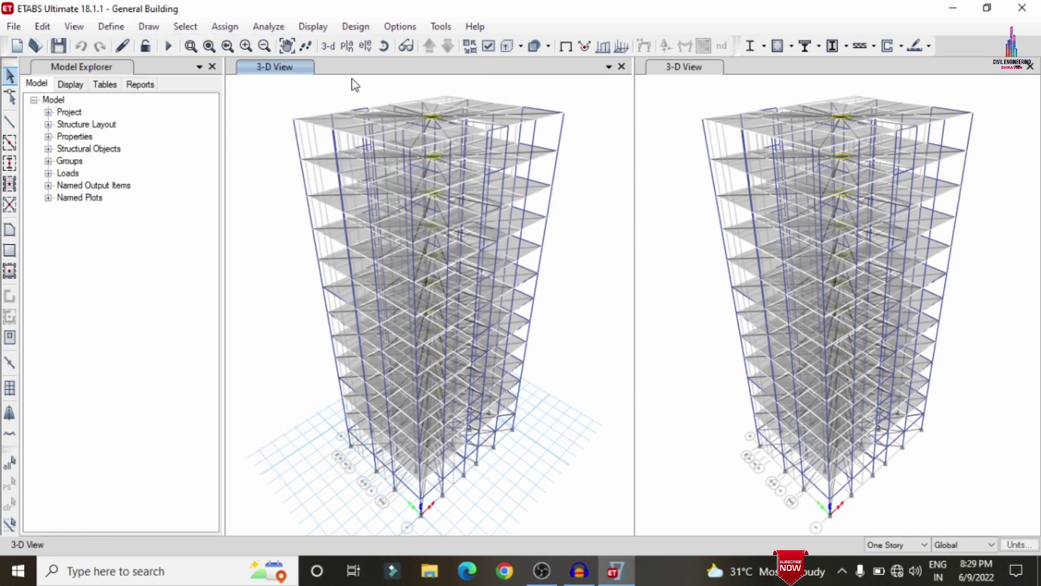
# Step: Rename beam section B0.23X0.46 to B0.5X0.5 and set its depth and width to 500 mm
pyautogui.click(387, 241)
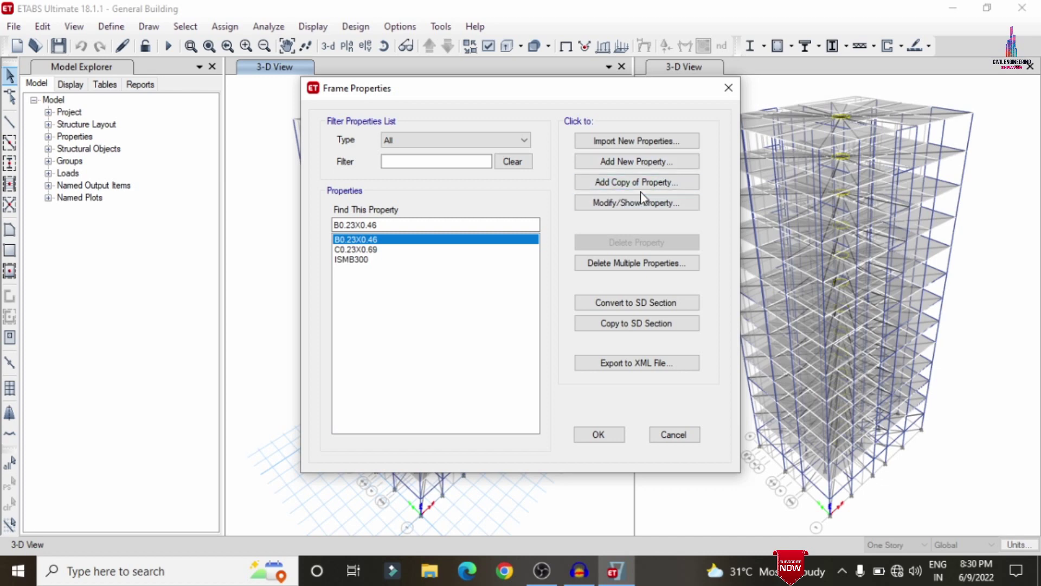
pyautogui.click(601, 203)
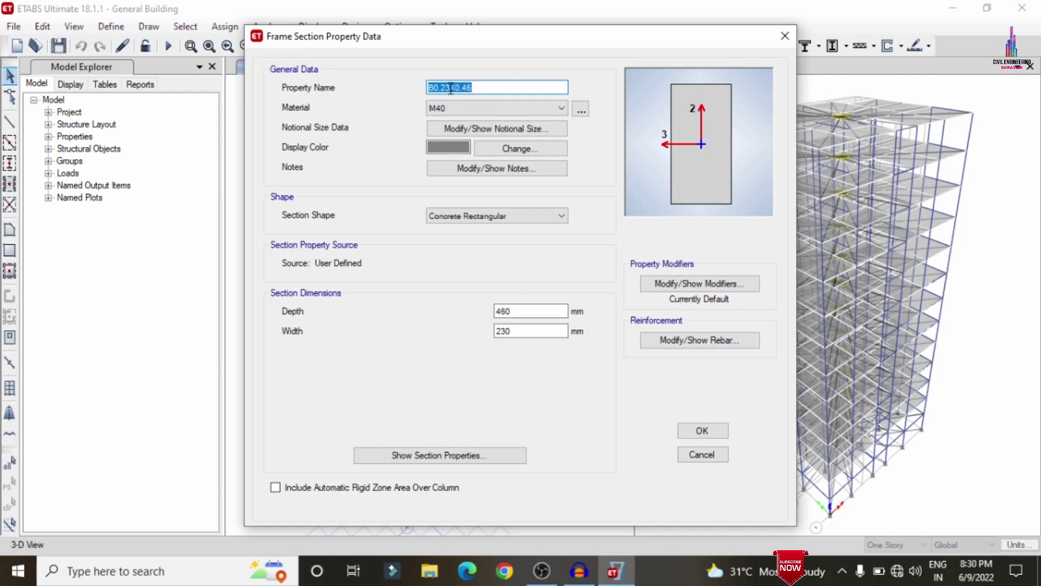
pyautogui.click(454, 87)
pyautogui.press('BackSpace')
pyautogui.press('BackSpace')
pyautogui.write('5')
pyautogui.doubleClick(522, 311)
pyautogui.write('500')
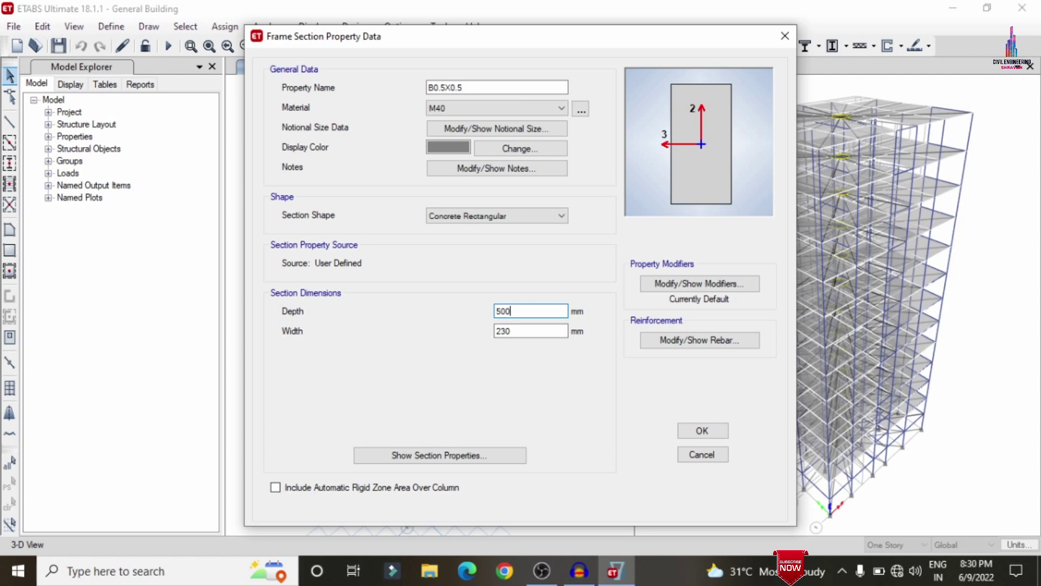
pyautogui.press('Tab')
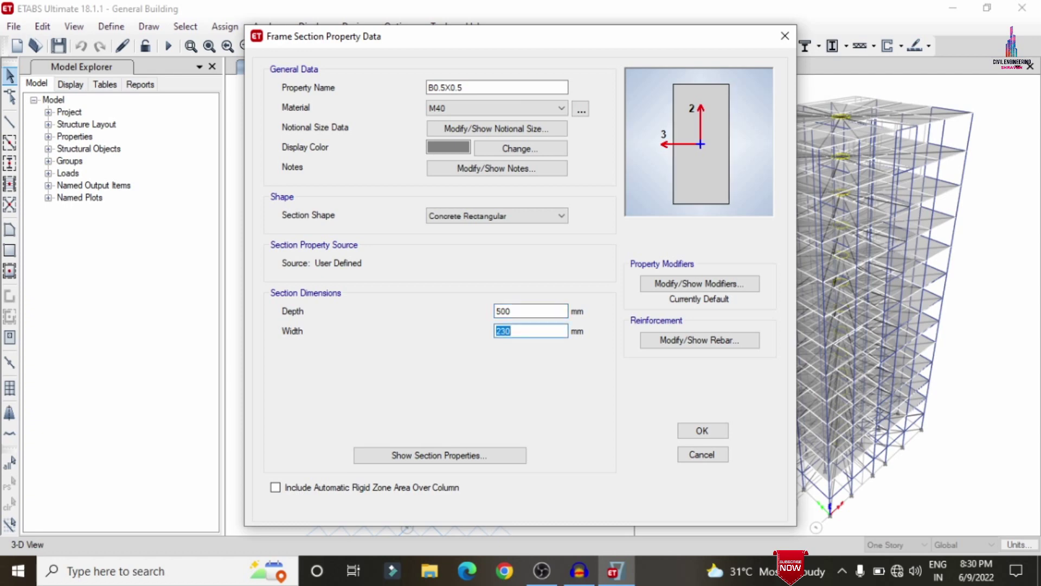
pyautogui.write('500')
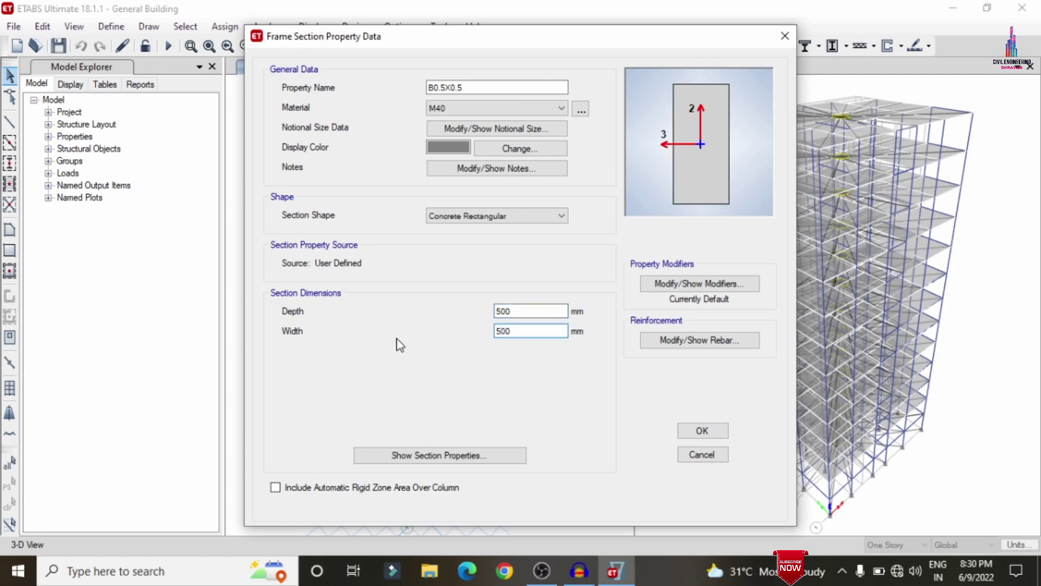
# Step: Set the beam's top and bottom bar cover to 50 mm
pyautogui.click(678, 341)
pyautogui.moveTo(418, 169); pyautogui.dragTo(357, 168)
pyautogui.write('50')
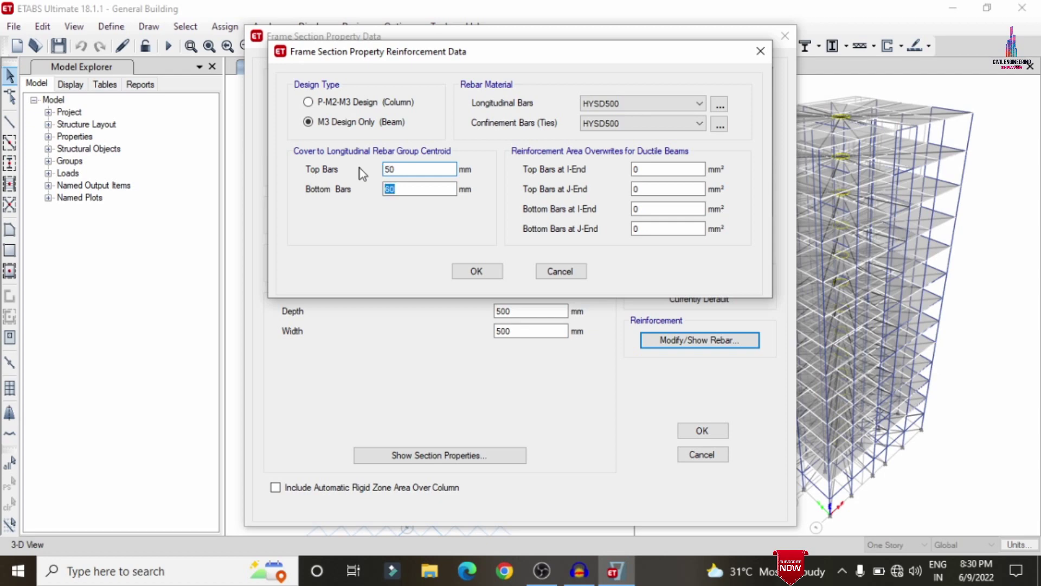
pyautogui.write('50')
# Step: Accept the beam changes, then rename column C0.23X0.69 to C0.69X0.69 with 690 mm width
pyautogui.click(479, 271)
pyautogui.click(703, 431)
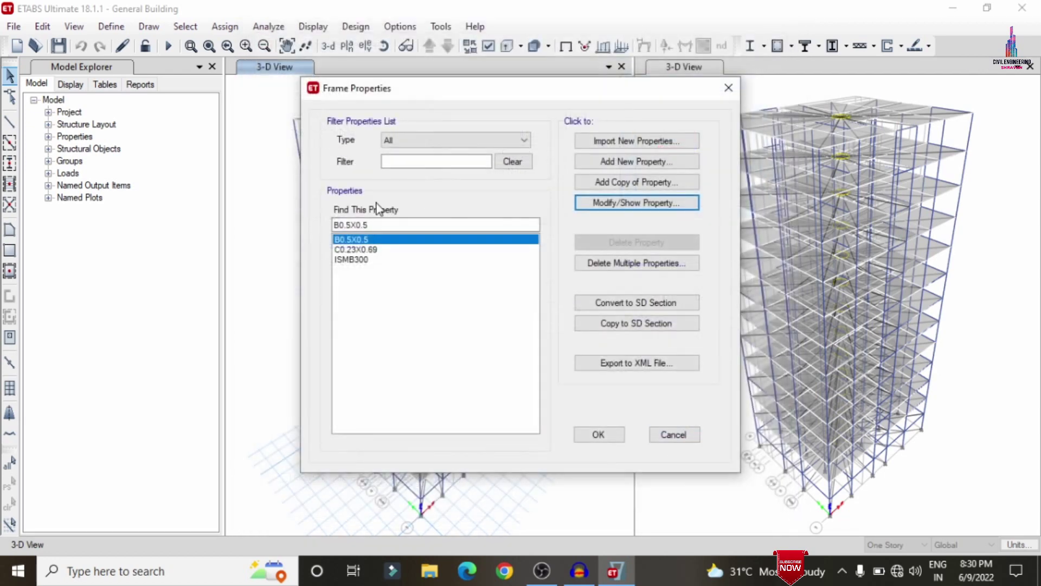
pyautogui.click(358, 250)
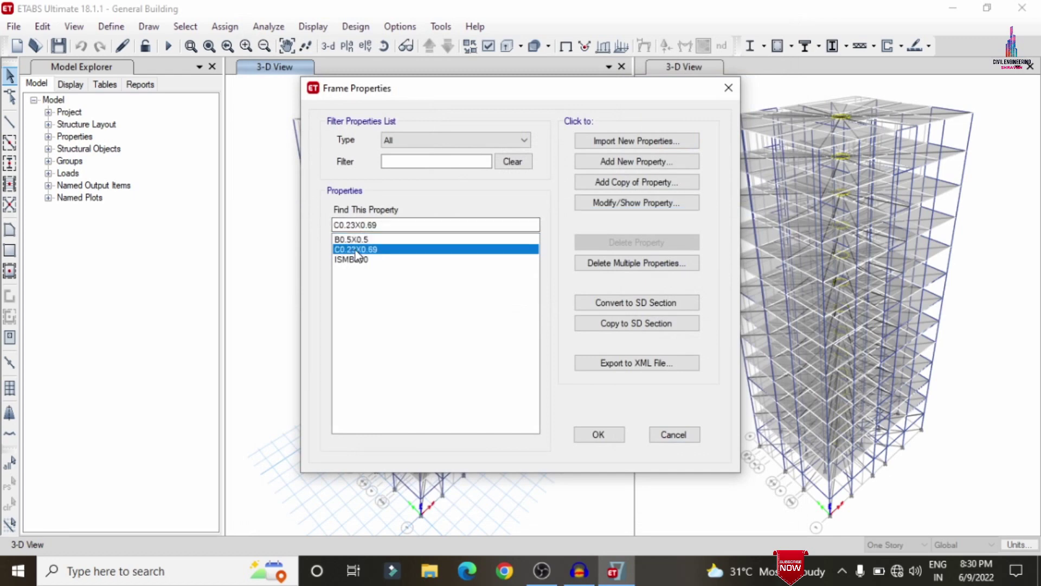
pyautogui.click(609, 205)
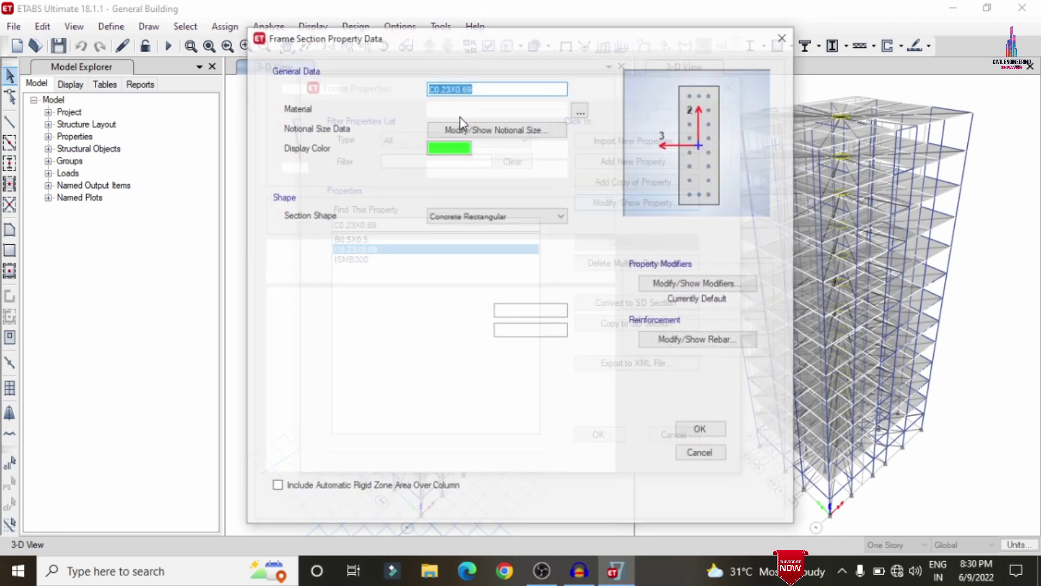
pyautogui.click(450, 87)
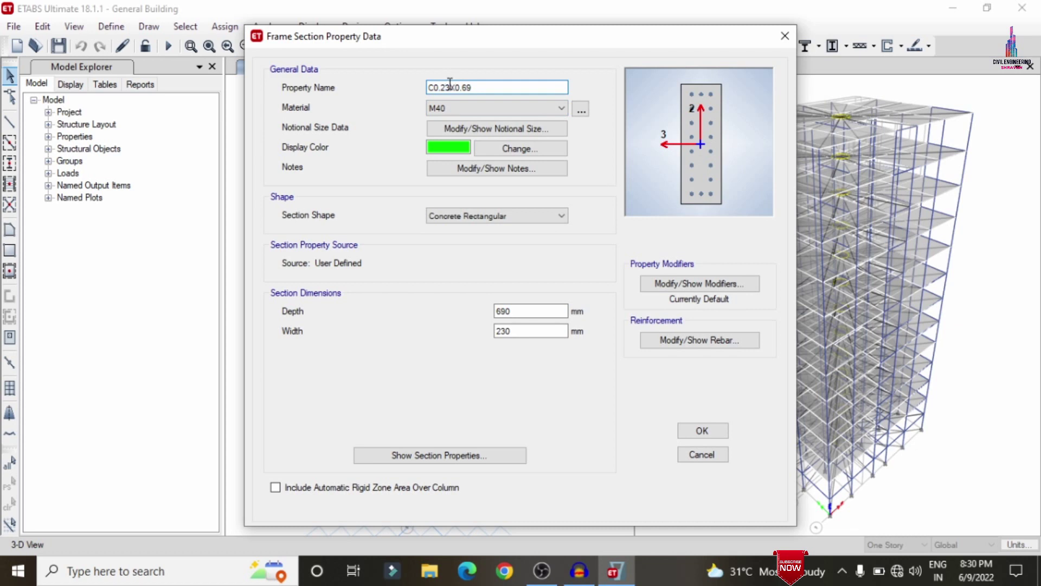
pyautogui.press('BackSpace')
pyautogui.press('BackSpace')
pyautogui.write('69')
pyautogui.doubleClick(504, 331)
pyautogui.write('690')
# Step: Give the column 6 bars along each face and 60 mm clear cover, and accept
pyautogui.click(671, 340)
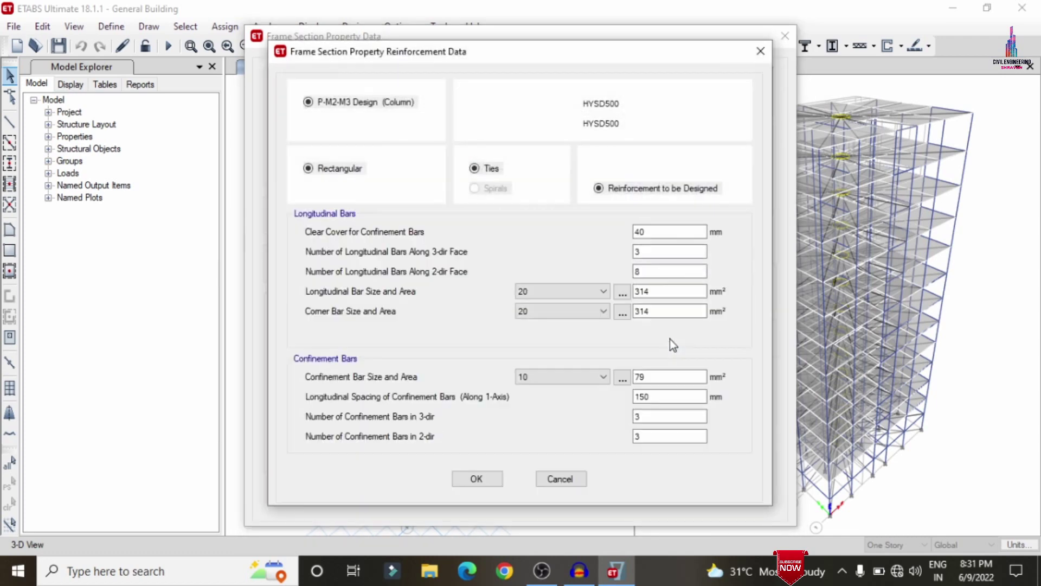
pyautogui.doubleClick(651, 271)
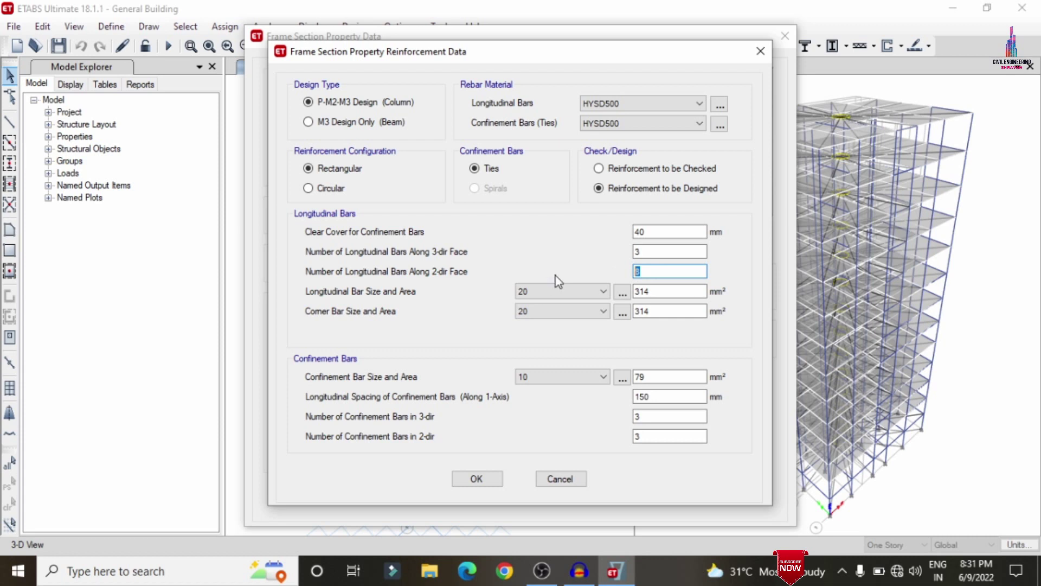
pyautogui.write('6')
pyautogui.doubleClick(651, 251)
pyautogui.write('6')
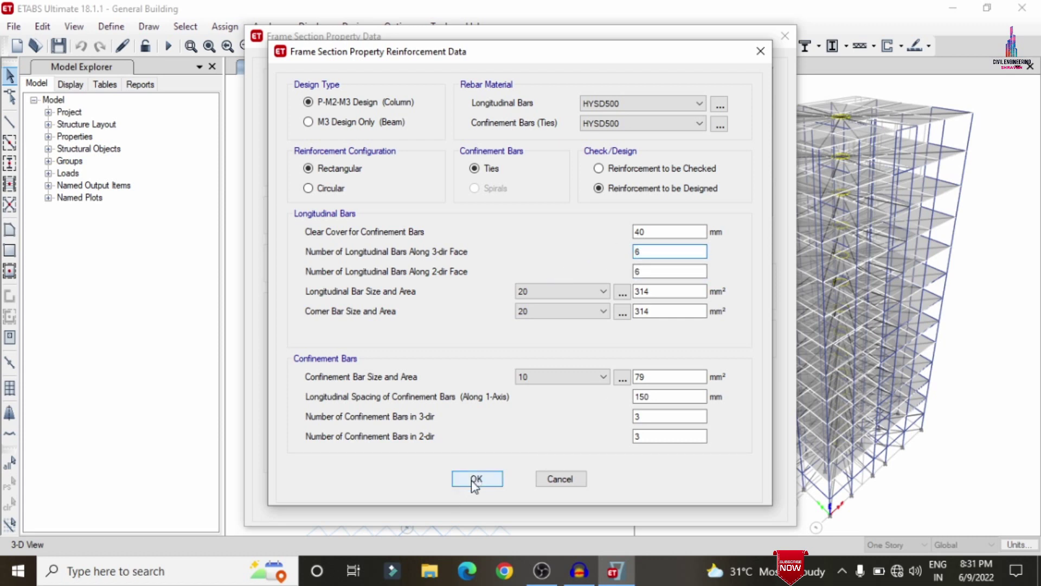
pyautogui.click(658, 231)
pyautogui.doubleClick(658, 232)
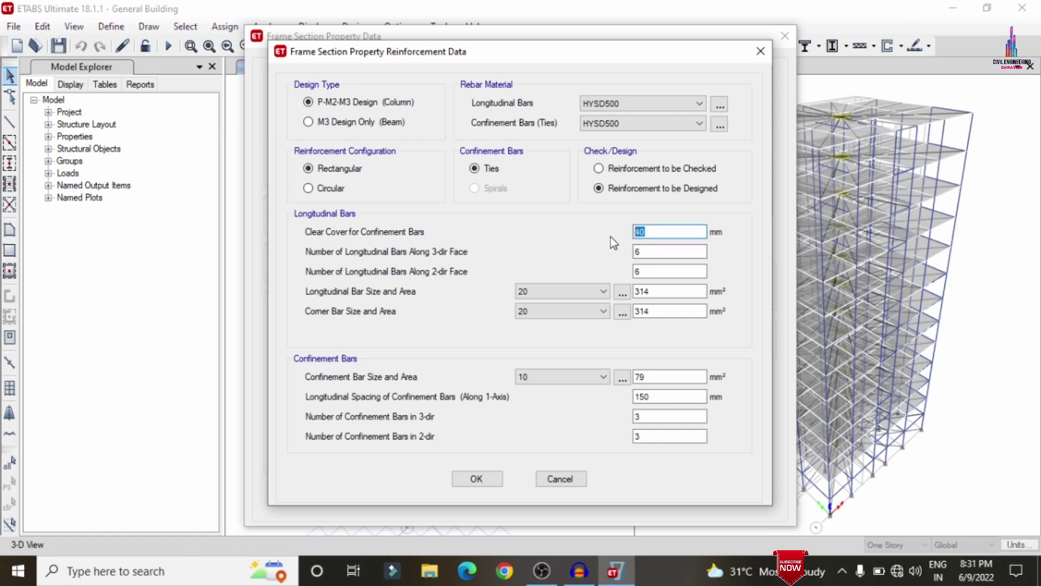
pyautogui.write('60')
pyautogui.click(484, 472)
pyautogui.click(699, 428)
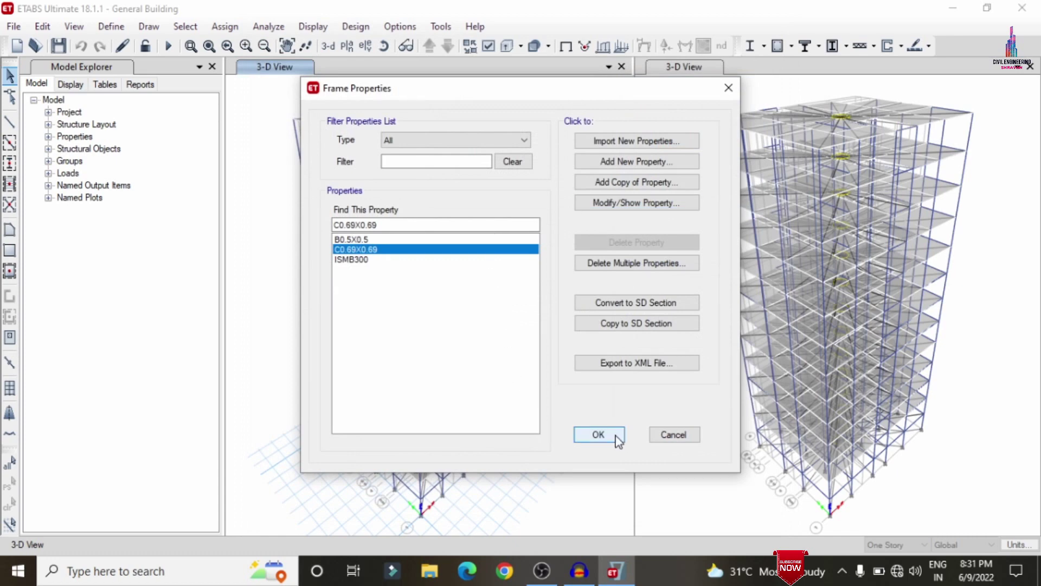
# Step: Rename the S150 slab section to S180 and set its thickness to 180 mm
pyautogui.click(619, 441)
pyautogui.click(111, 26)
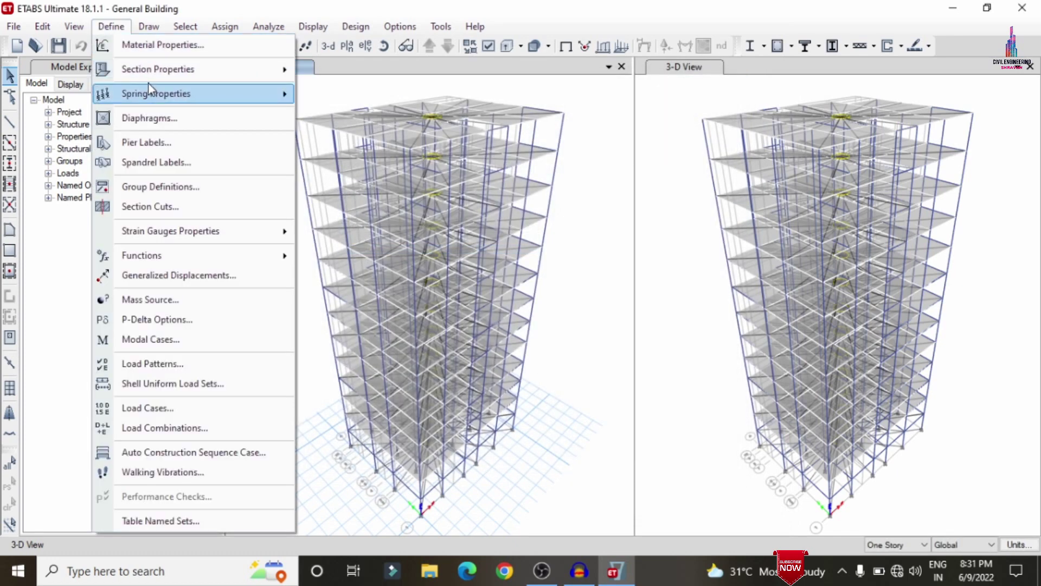
pyautogui.moveTo(163, 70)
pyautogui.click(378, 114)
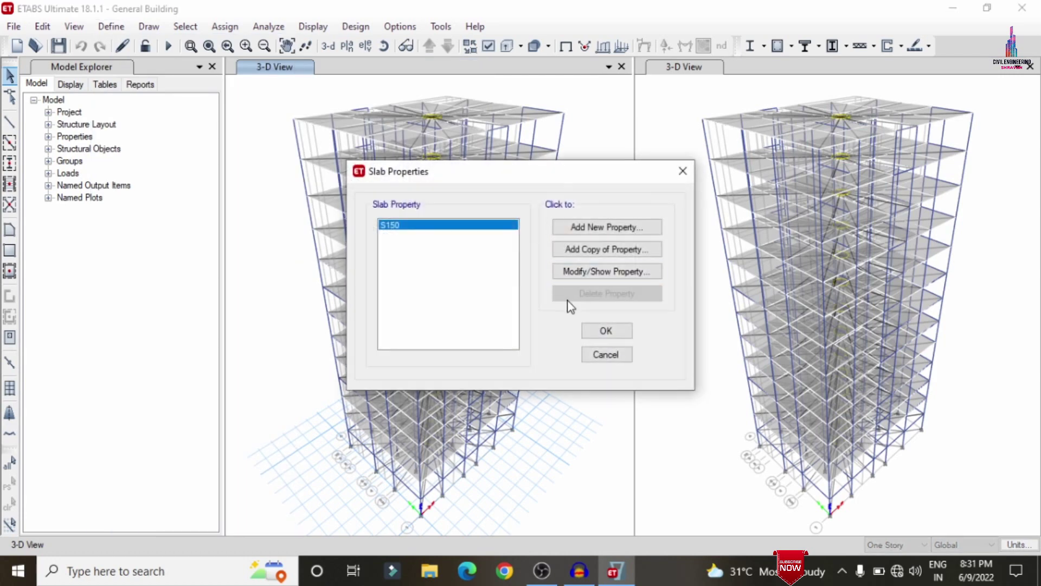
pyautogui.click(608, 271)
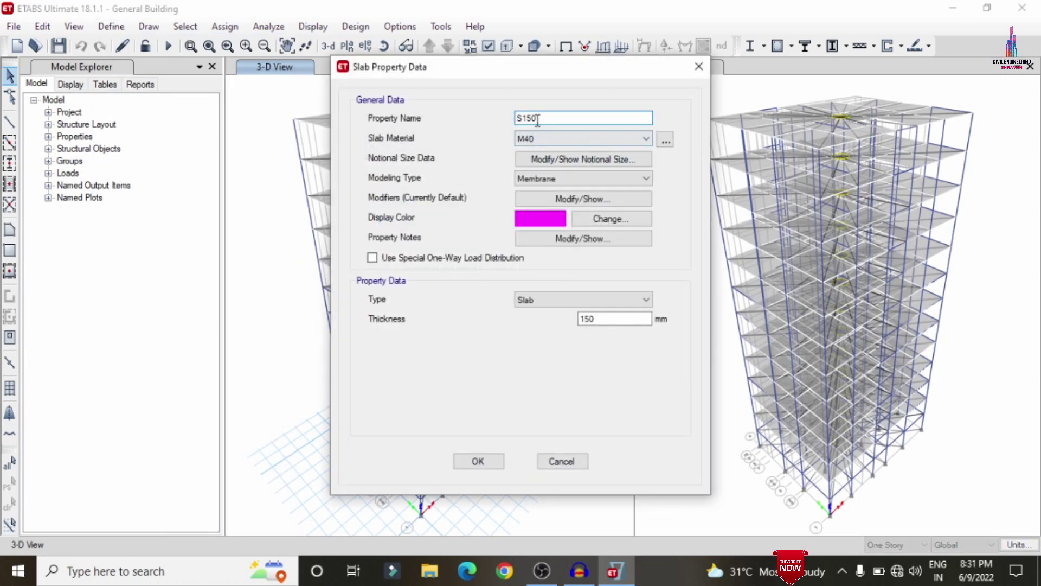
pyautogui.write('80')
pyautogui.click(590, 319)
pyautogui.write('80')
pyautogui.click(473, 460)
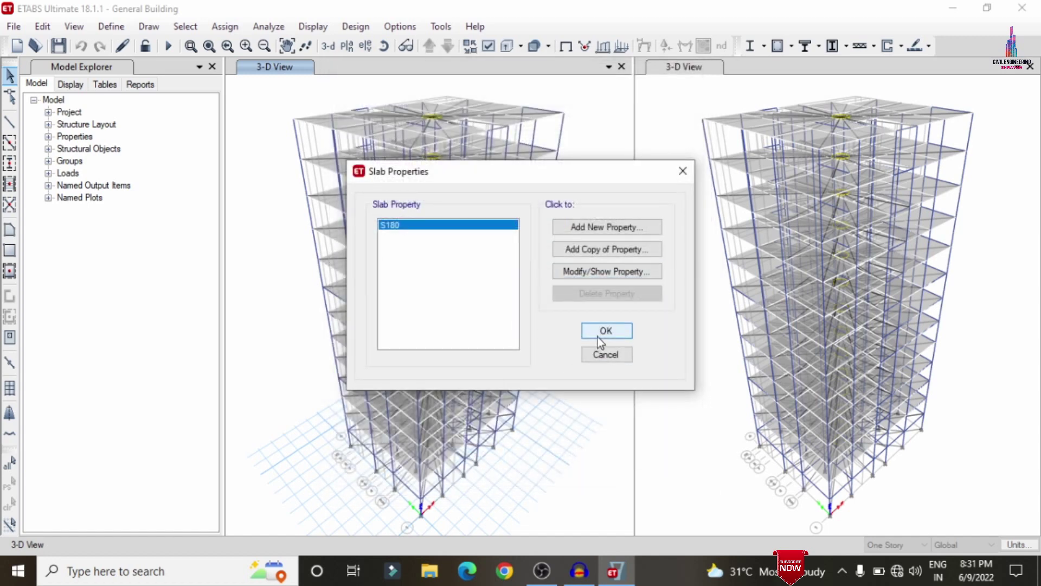
pyautogui.click(598, 336)
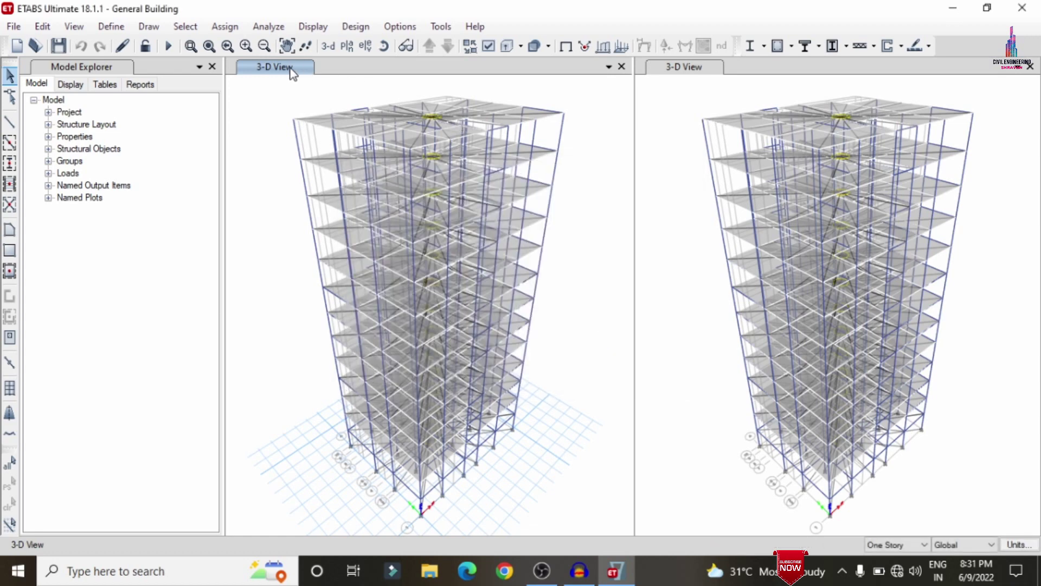
# Step: Run the analysis on the revised model, then unlock it and delete the results
pyautogui.click(162, 49)
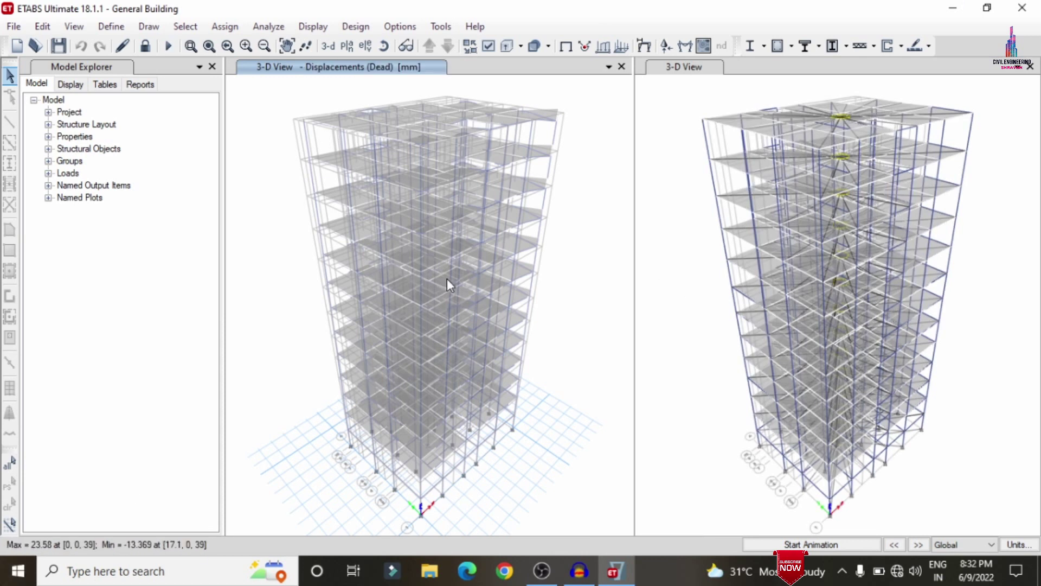
pyautogui.click(147, 47)
pyautogui.click(543, 343)
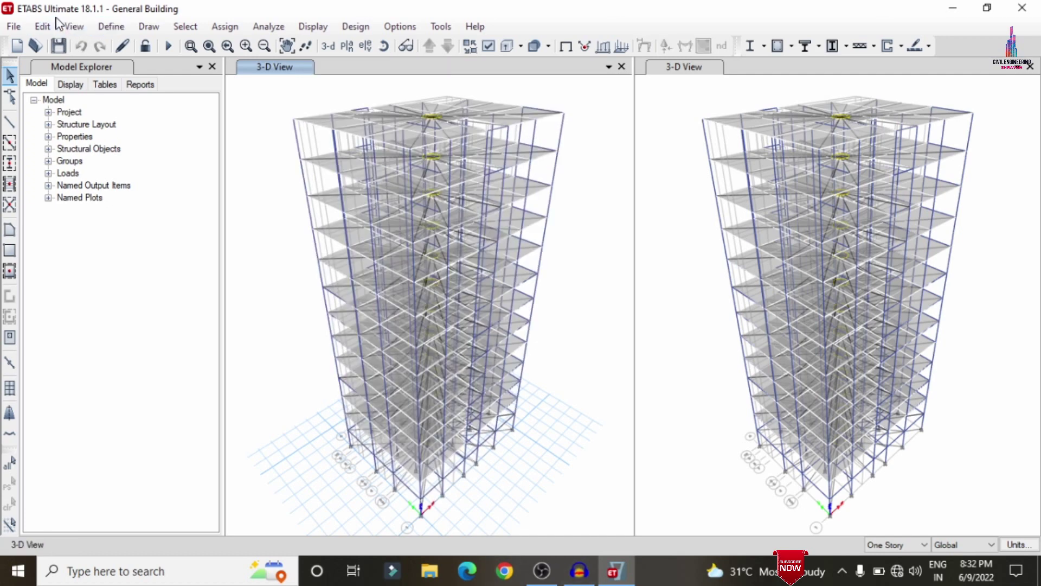
# Step: Add design strips along the X grid lines on layer A at story 12
pyautogui.click(47, 28)
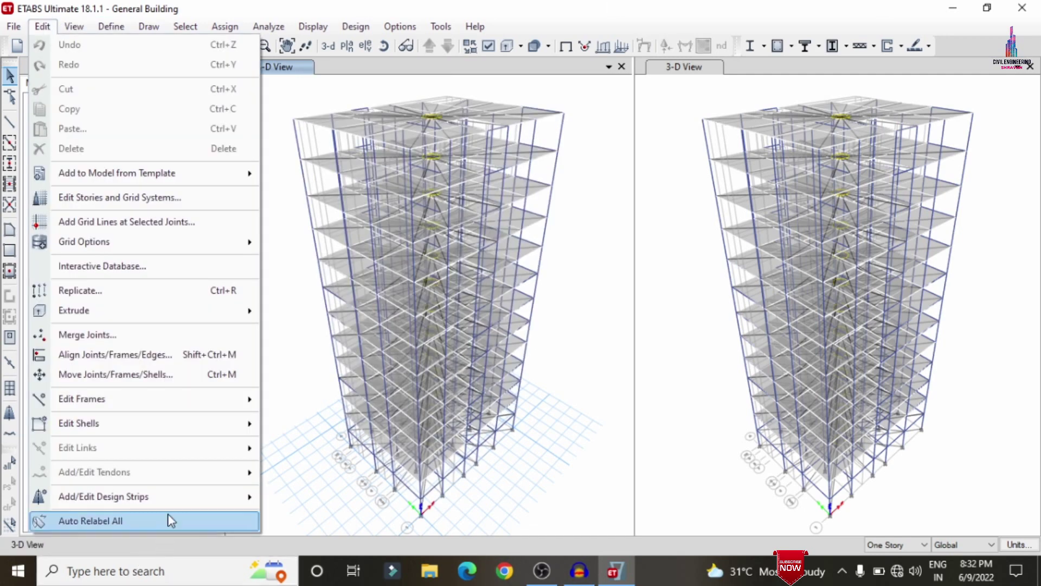
pyautogui.moveTo(186, 501)
pyautogui.click(329, 498)
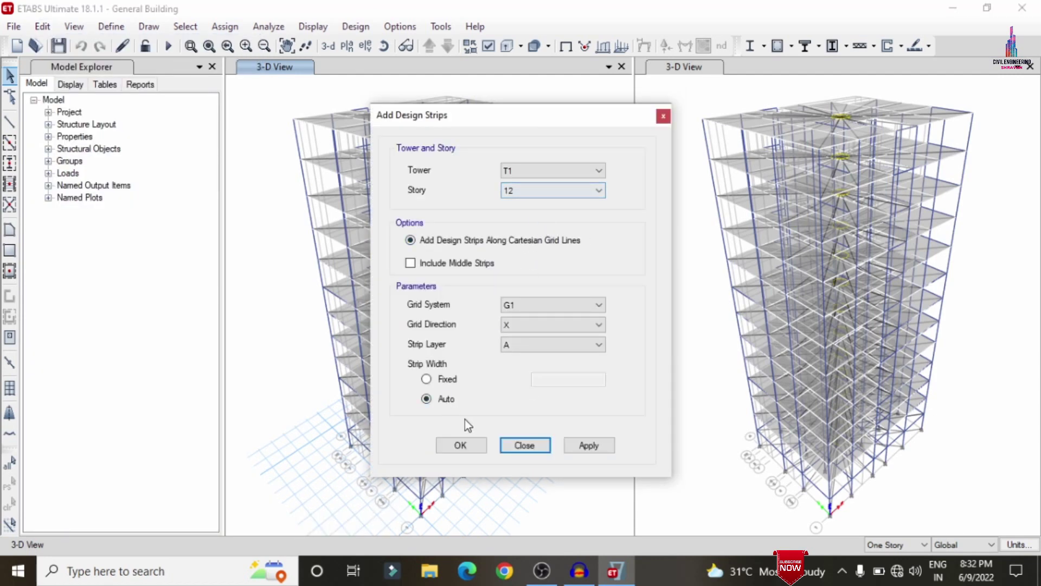
pyautogui.click(584, 455)
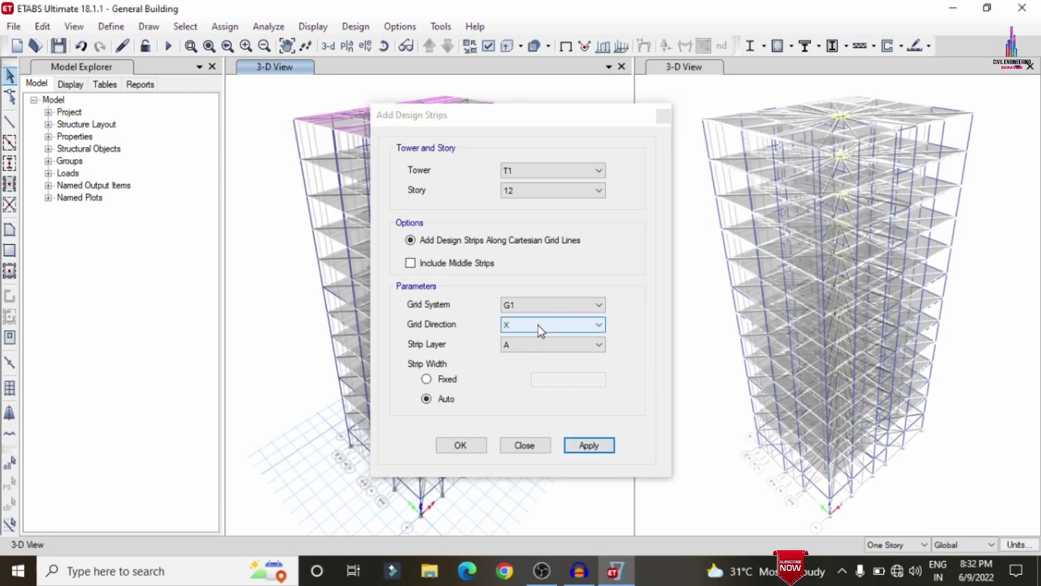
# Step: Add design strips along the Y grid lines on layer B and close the dialog
pyautogui.click(538, 325)
pyautogui.click(530, 353)
pyautogui.click(528, 349)
pyautogui.click(521, 366)
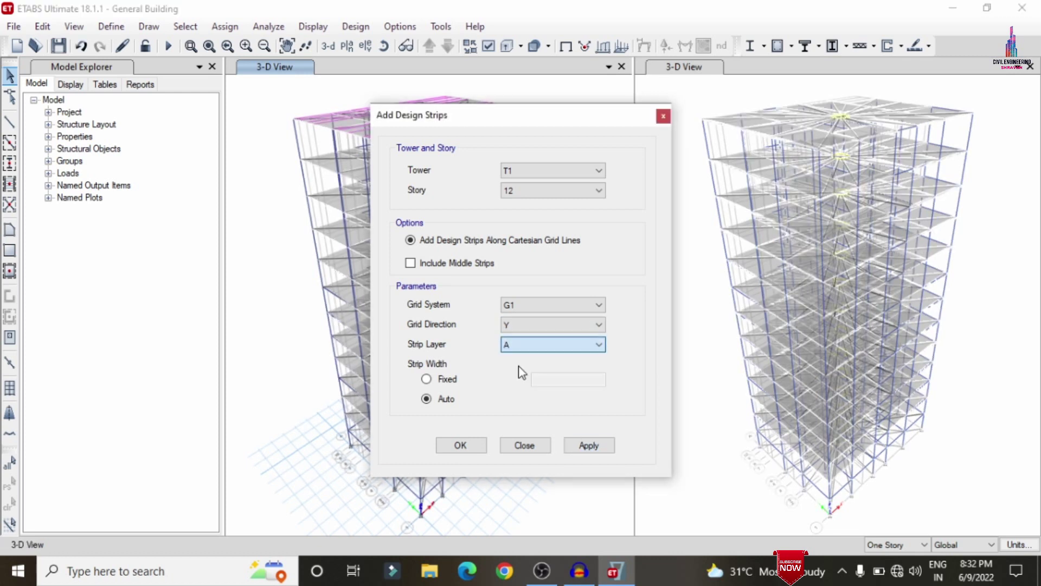
pyautogui.click(585, 448)
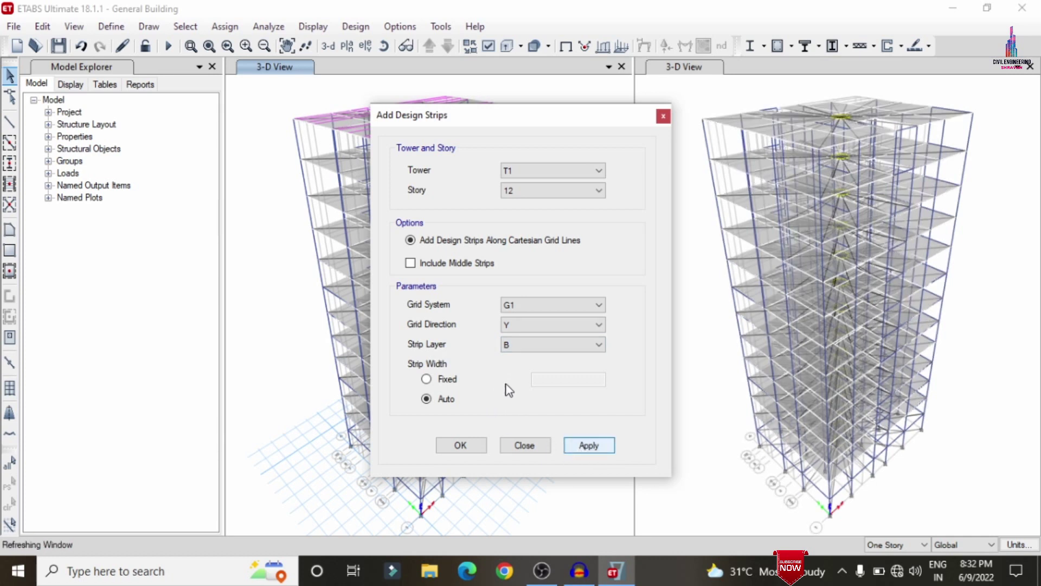
pyautogui.click(461, 446)
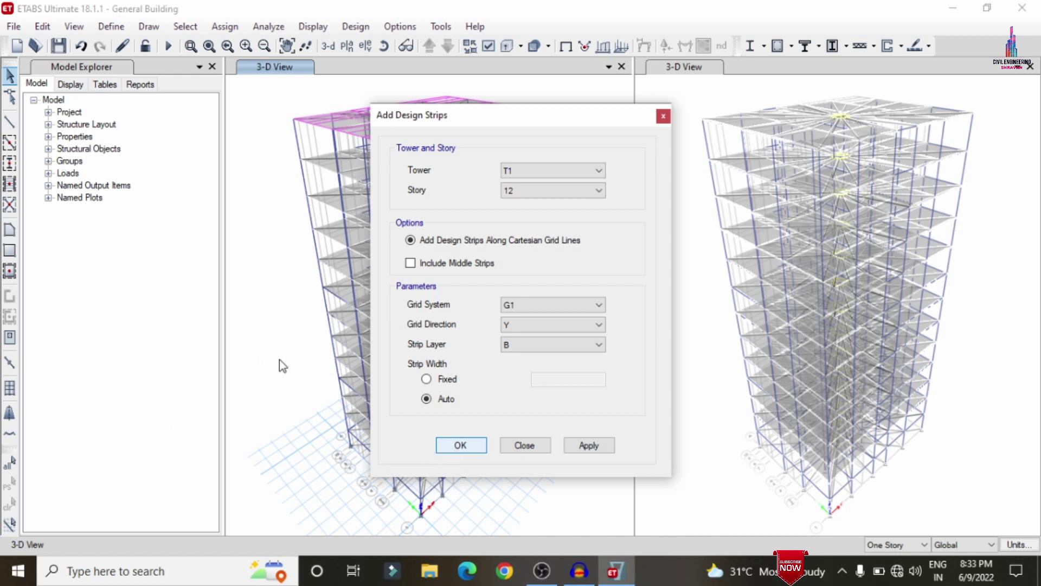
pyautogui.press('Escape')
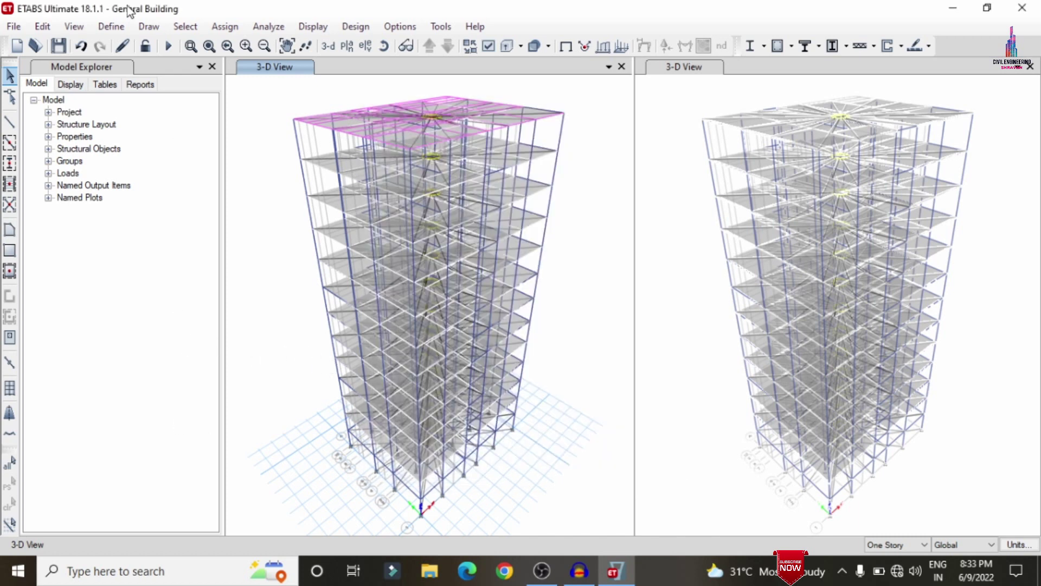
# Step: Run the analysis and confirm IS 456:2000 in the concrete frame design preferences
pyautogui.click(164, 50)
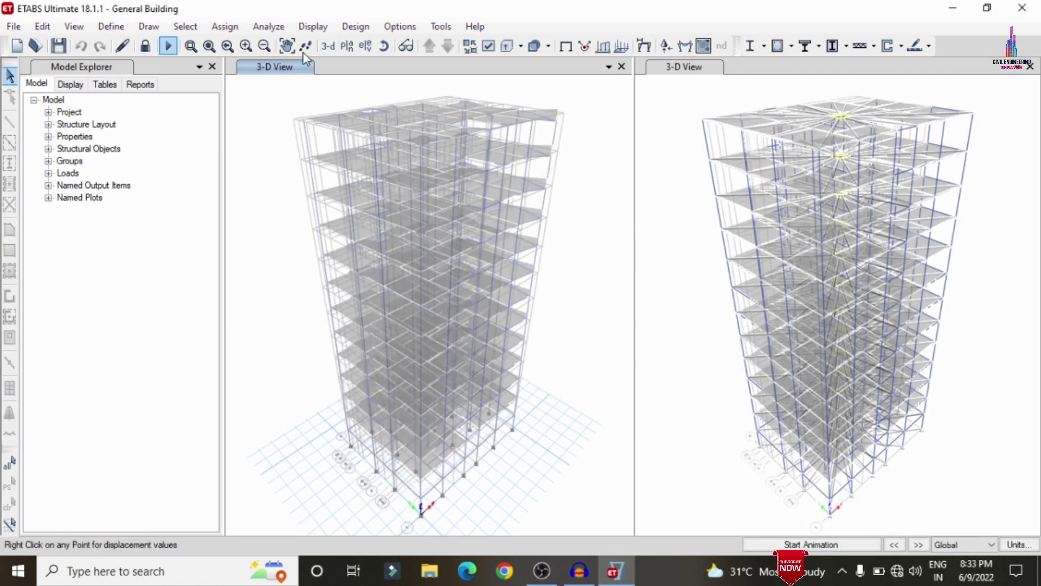
pyautogui.click(355, 26)
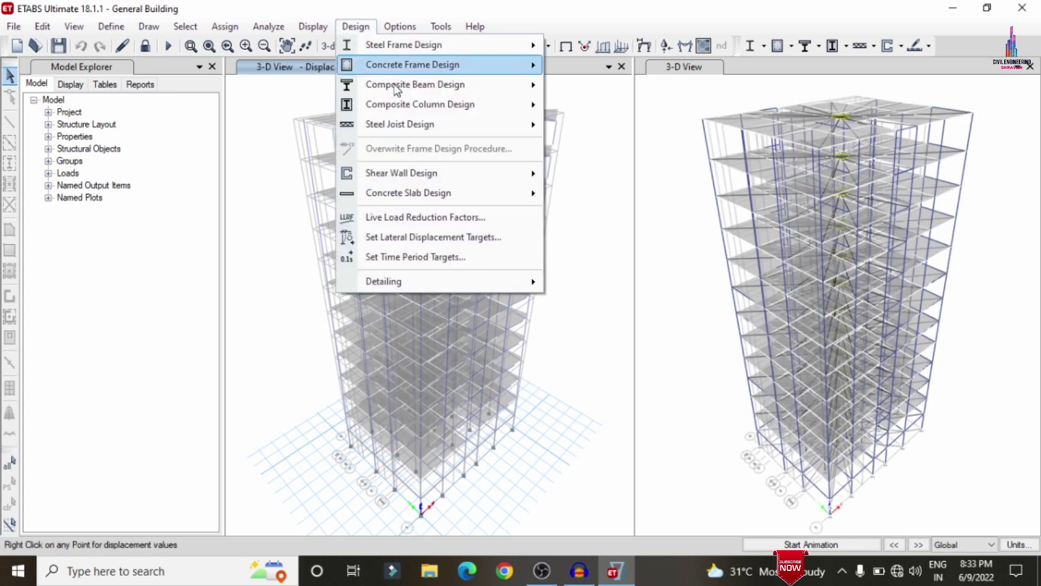
pyautogui.moveTo(380, 64)
pyautogui.click(656, 68)
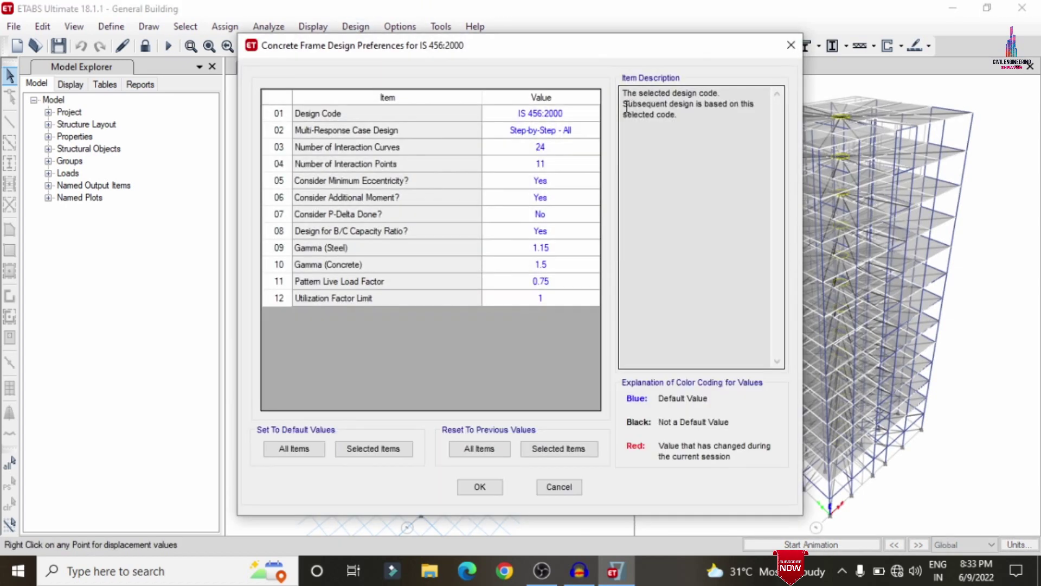
pyautogui.click(483, 486)
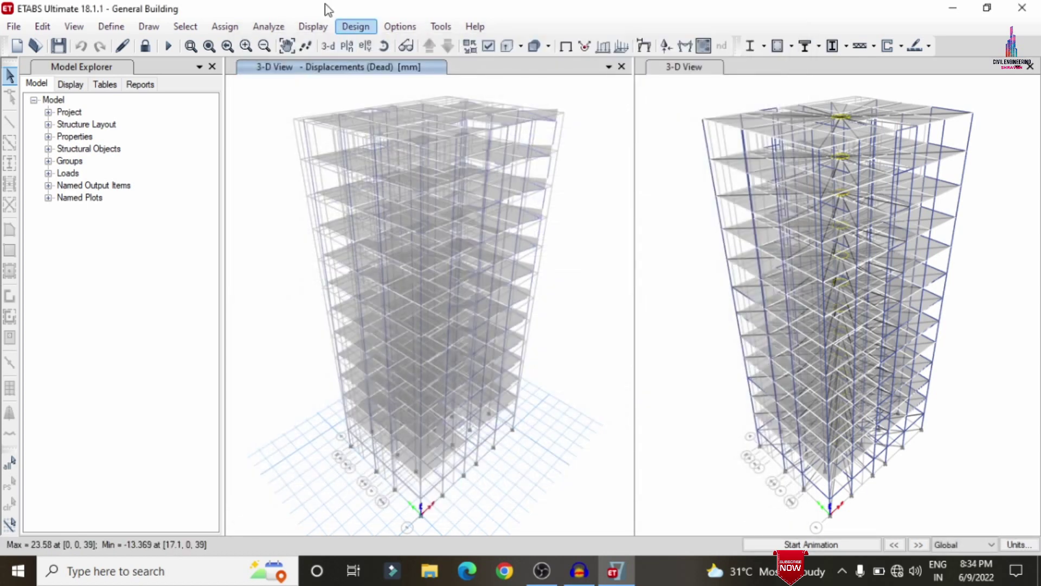
pyautogui.click(351, 26)
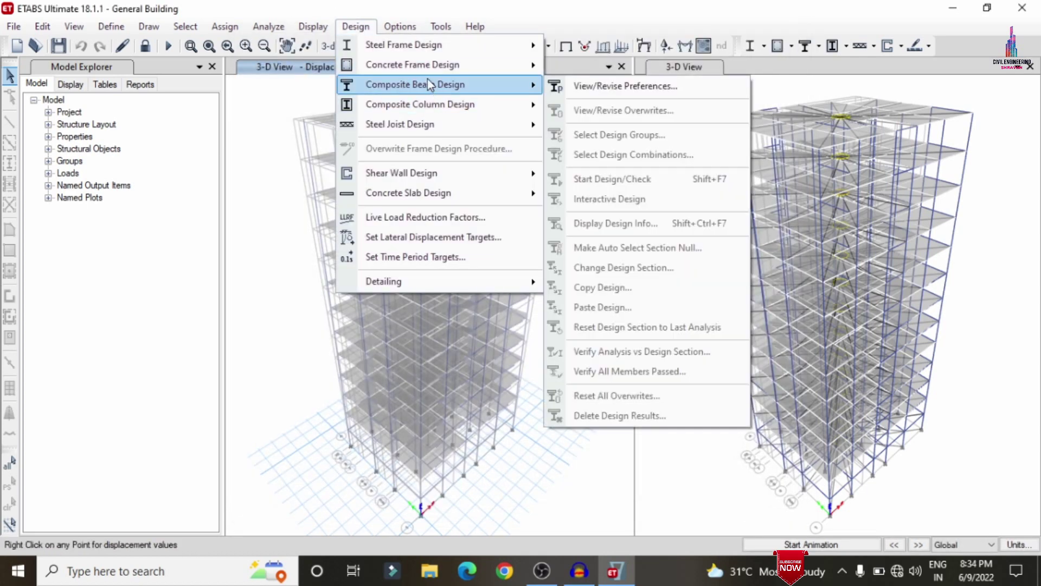
pyautogui.moveTo(424, 74)
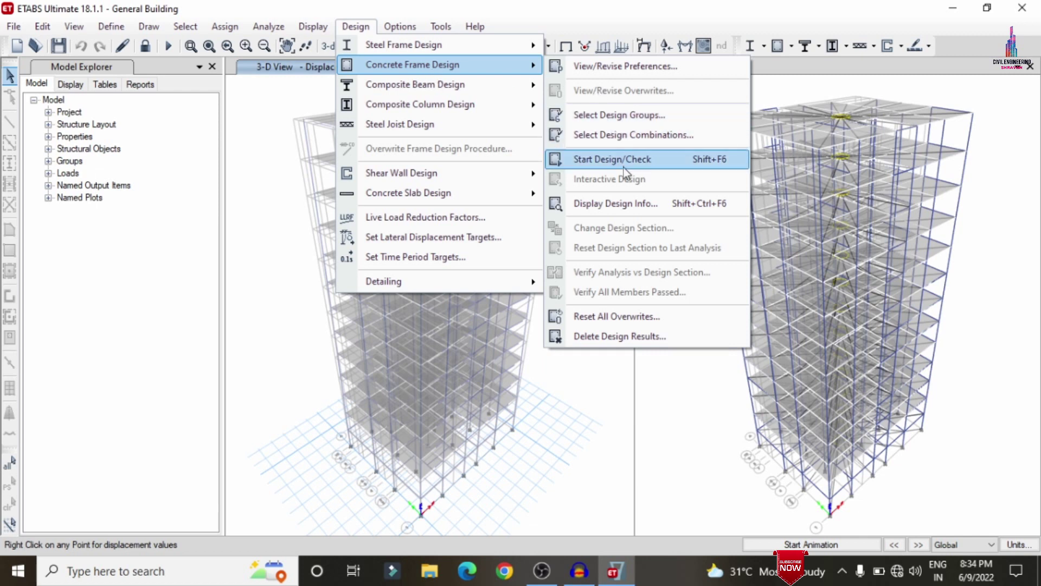
# Step: Run the concrete frame design check and view the longitudinal reinforcing in the 3-D view
pyautogui.click(620, 160)
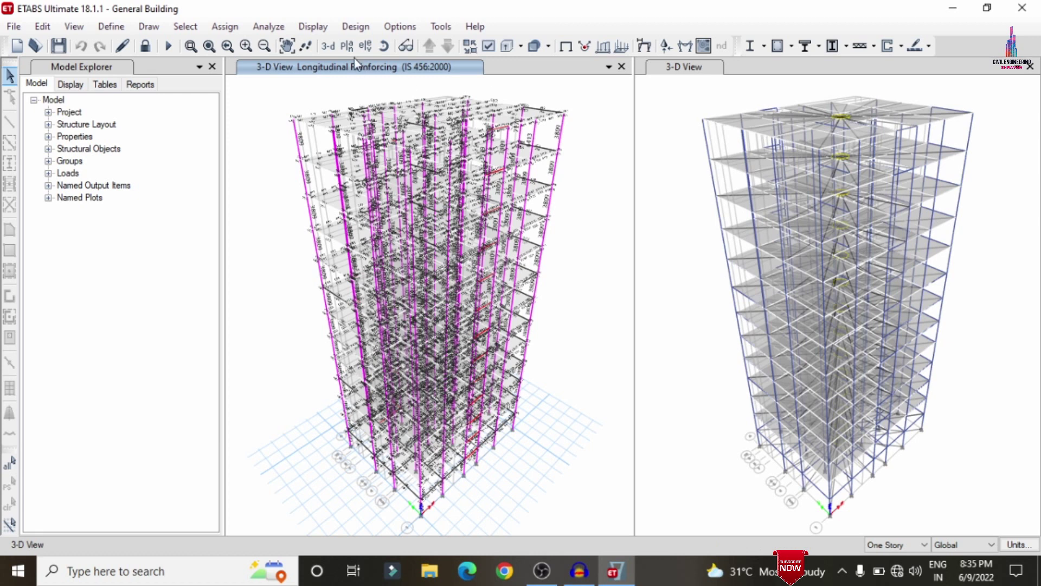
pyautogui.click(683, 204)
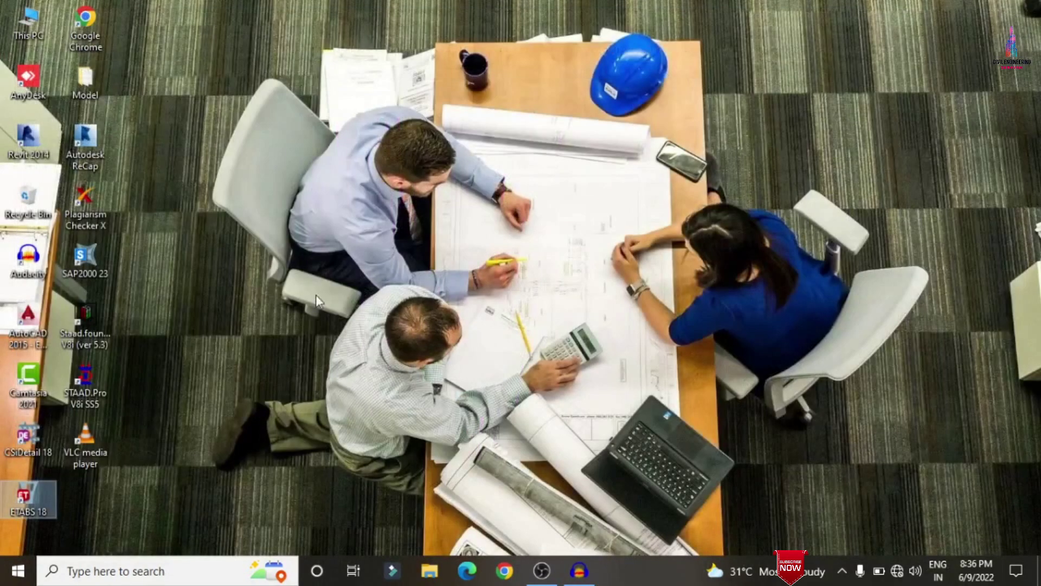
# Step: Launch CSiDetail and start a new detailing from General Building.EDB, dismissing the warnings
pyautogui.doubleClick(29, 498)
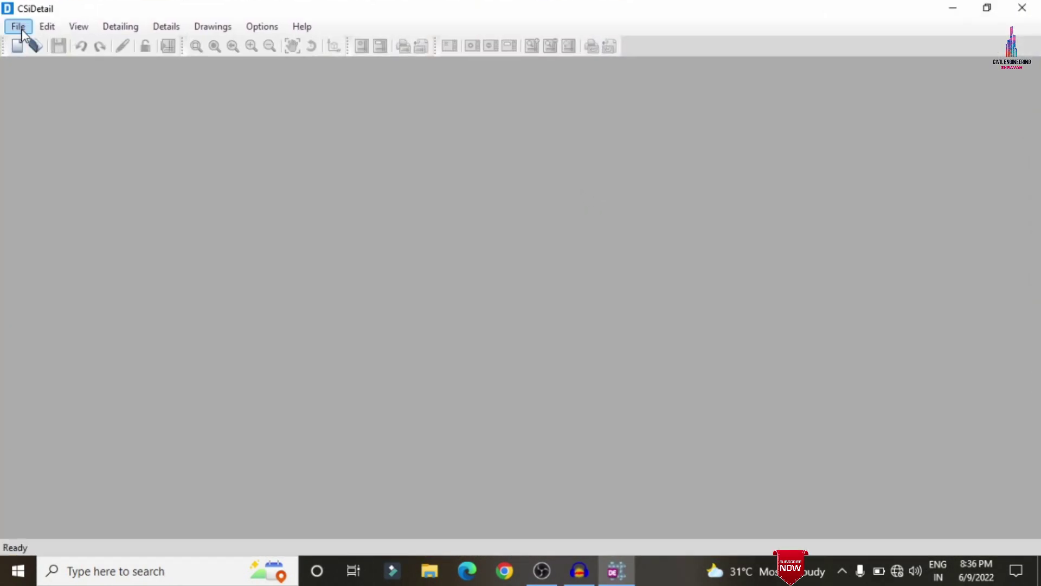
pyautogui.click(19, 26)
pyautogui.click(33, 42)
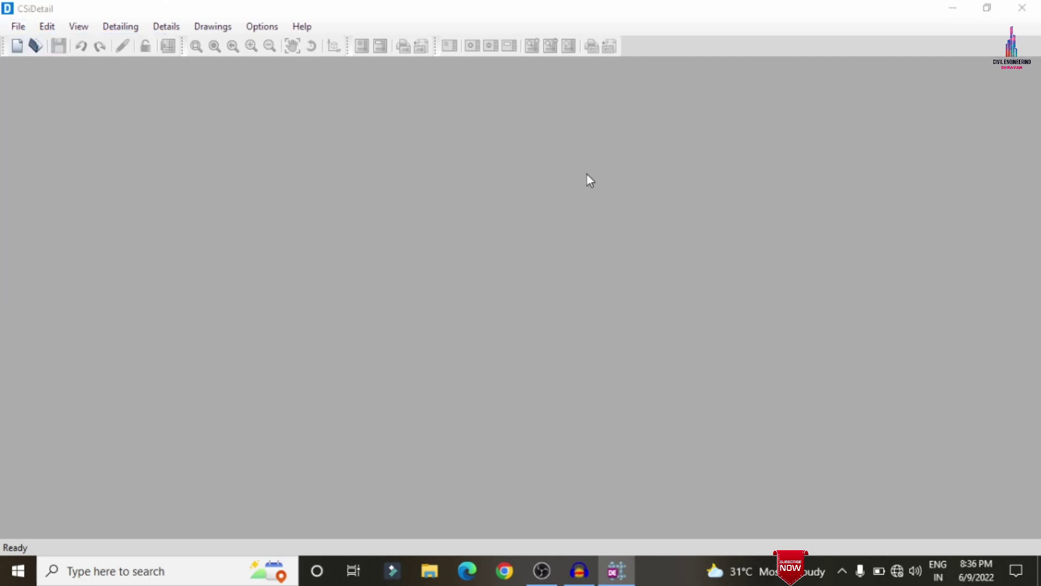
pyautogui.doubleClick(319, 129)
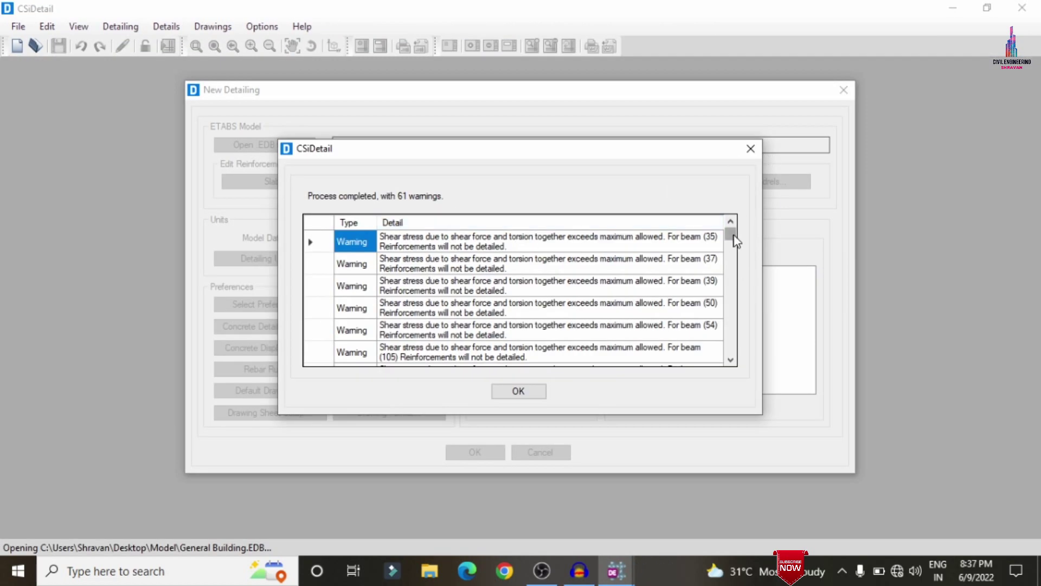
pyautogui.moveTo(735, 241); pyautogui.dragTo(731, 361)
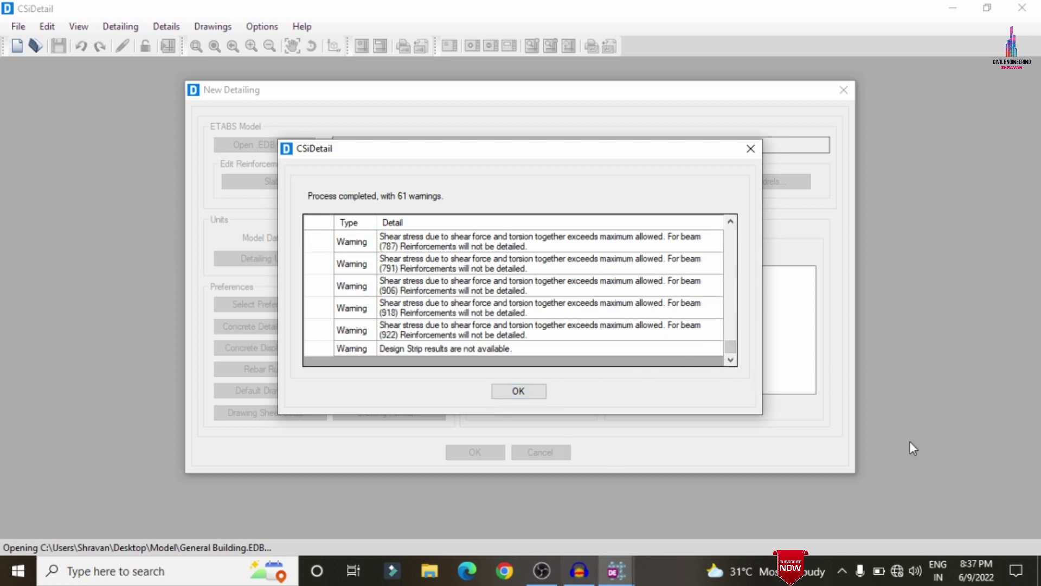
pyautogui.click(519, 391)
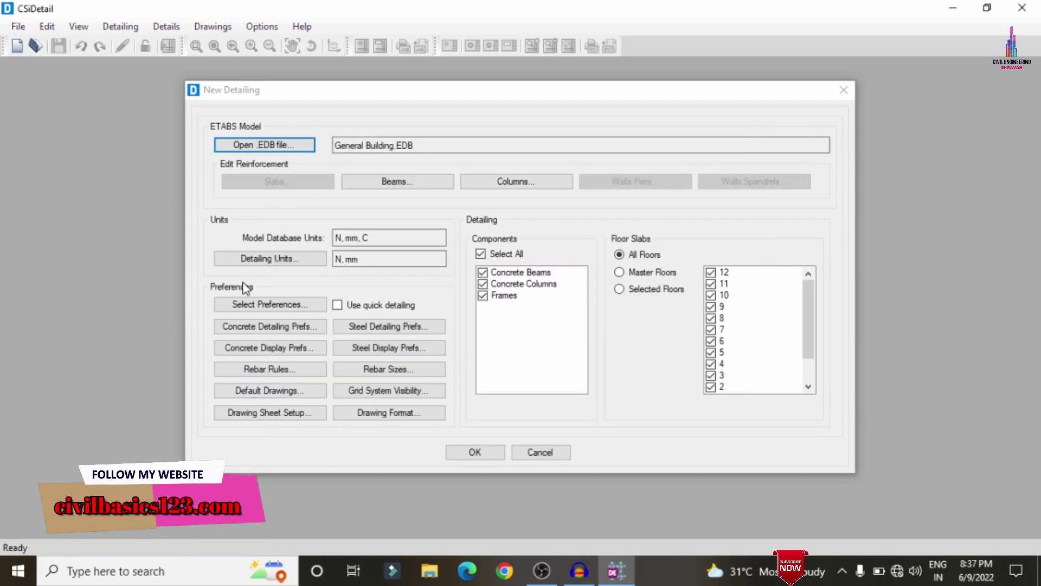
# Step: Use the standard IS 456-2000 preferences for the detailing
pyautogui.click(254, 303)
pyautogui.click(450, 293)
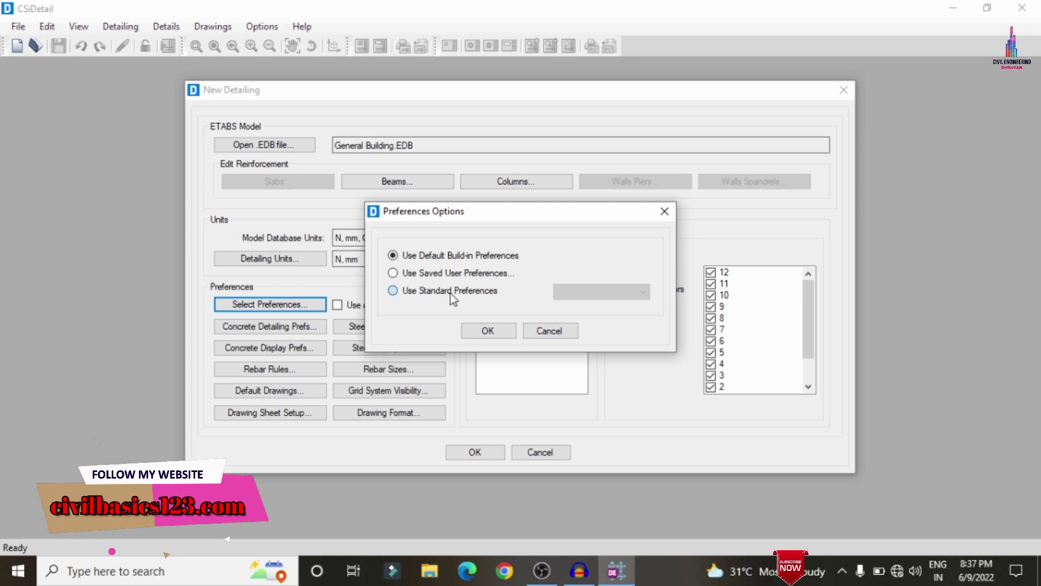
pyautogui.click(632, 291)
pyautogui.click(581, 316)
pyautogui.click(488, 332)
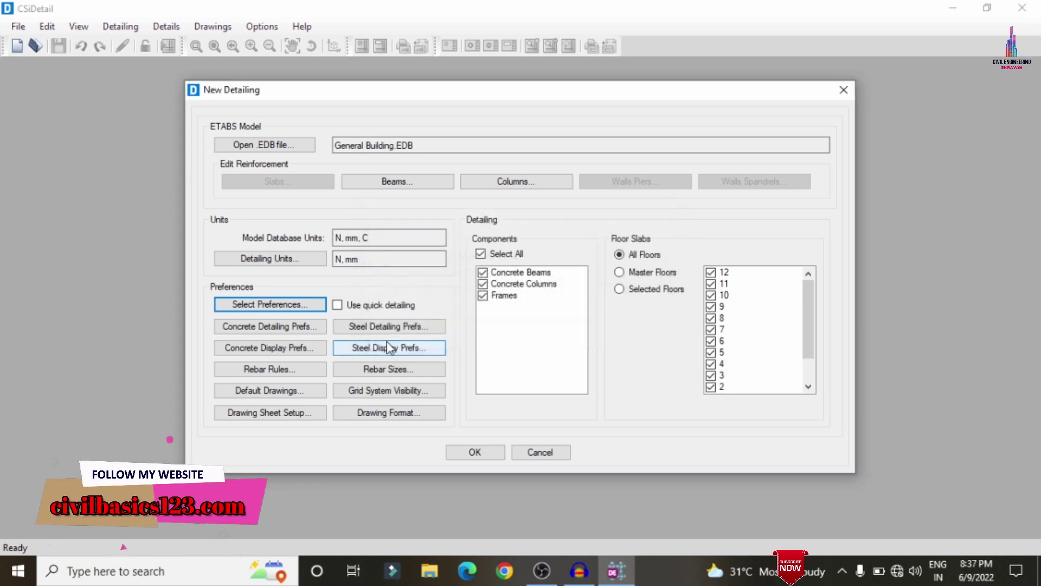
# Step: Review the concrete detailing and display preferences for beams and columns
pyautogui.click(288, 330)
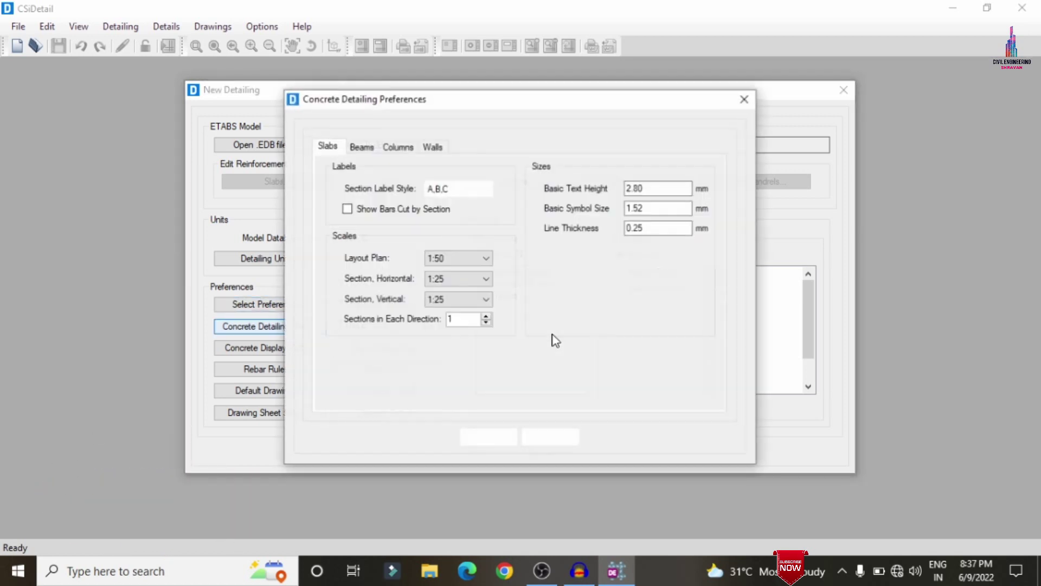
pyautogui.click(477, 437)
pyautogui.click(255, 347)
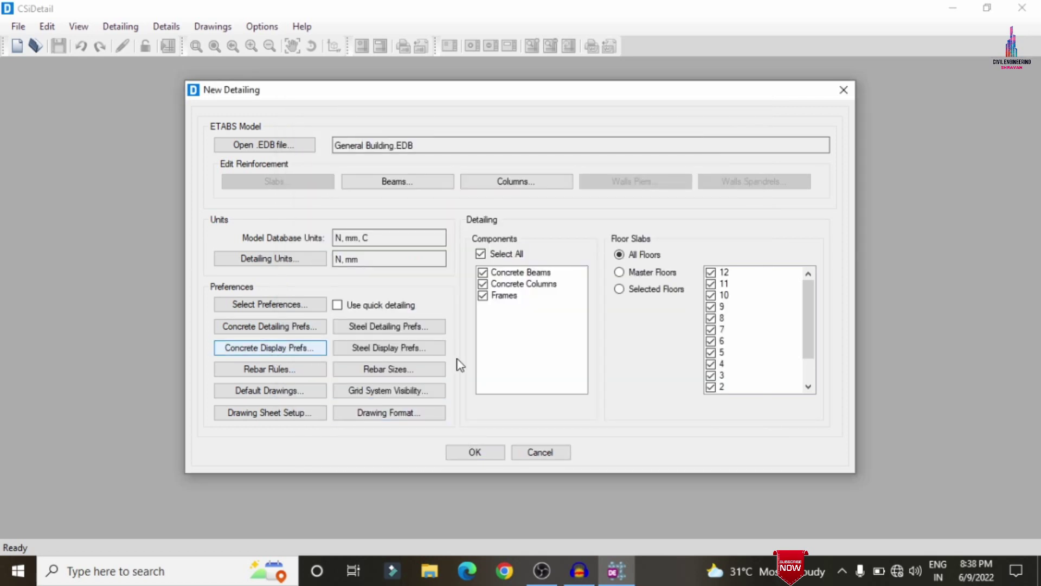
pyautogui.click(499, 490)
pyautogui.click(237, 327)
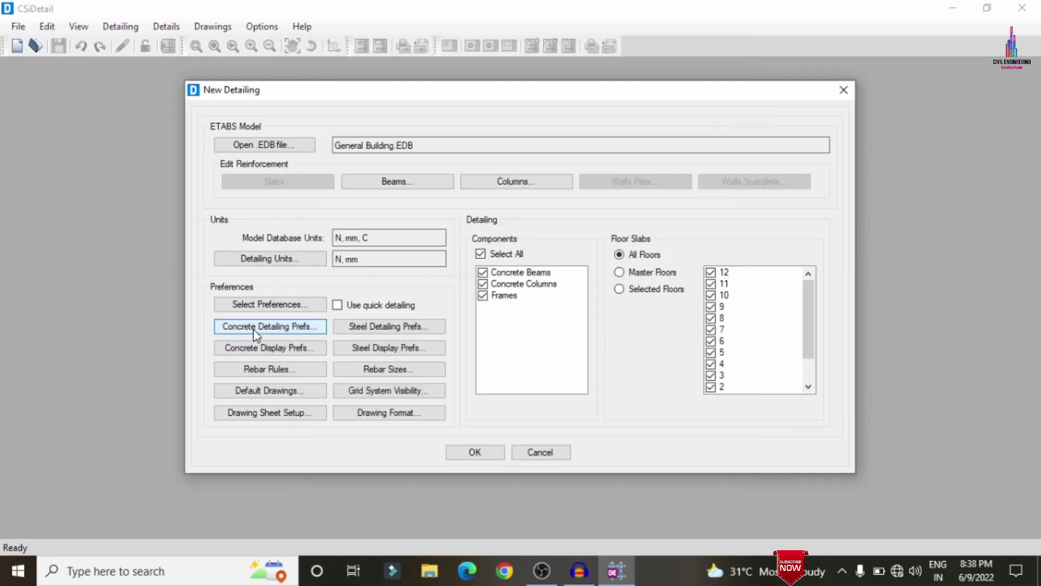
pyautogui.click(355, 151)
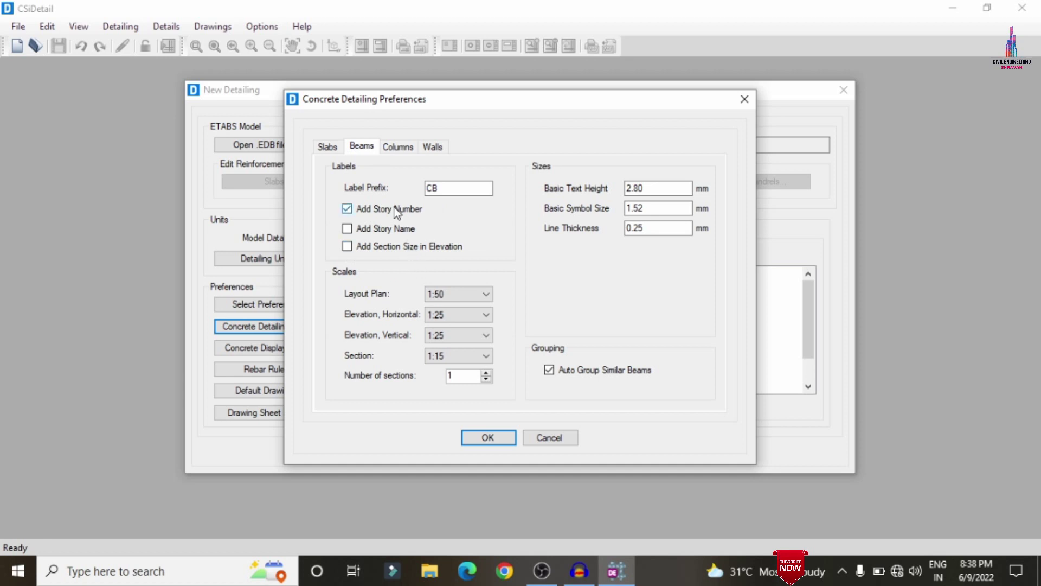
pyautogui.click(399, 147)
pyautogui.click(485, 441)
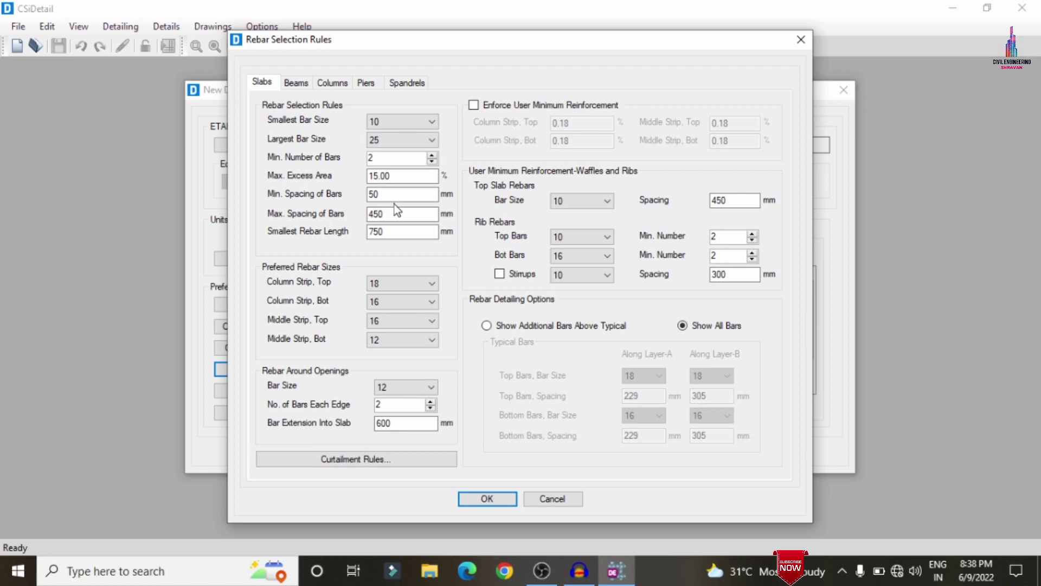
# Step: Set slab minimum bar spacing to 12 and beam stirrup minimum spacing to 120 in Zones A–C
pyautogui.doubleClick(380, 194)
pyautogui.write('12')
pyautogui.click(298, 82)
pyautogui.click(705, 279)
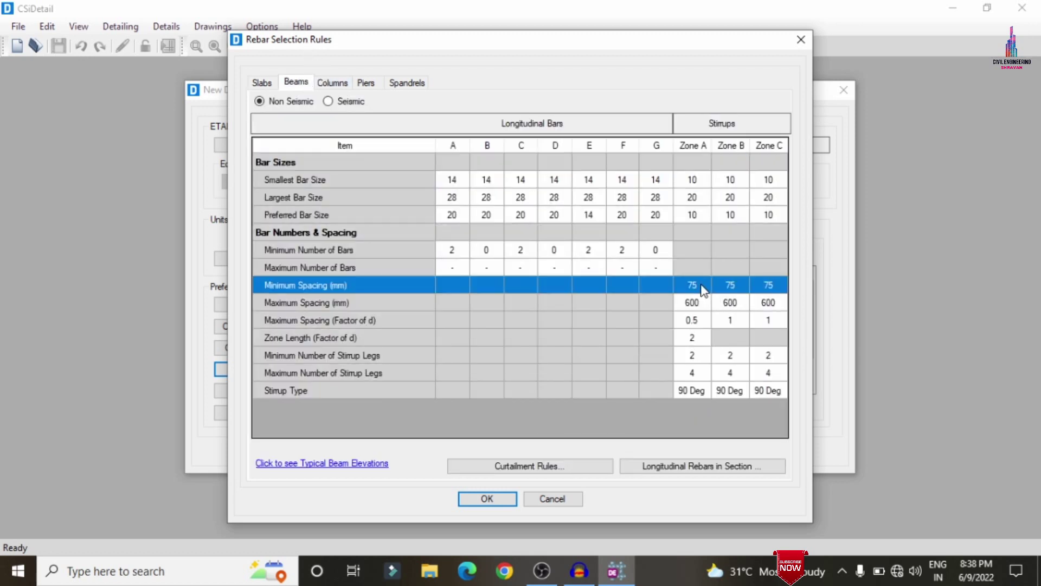
pyautogui.write('120')
pyautogui.press('Tab')
pyautogui.write('120')
pyautogui.press('Tab')
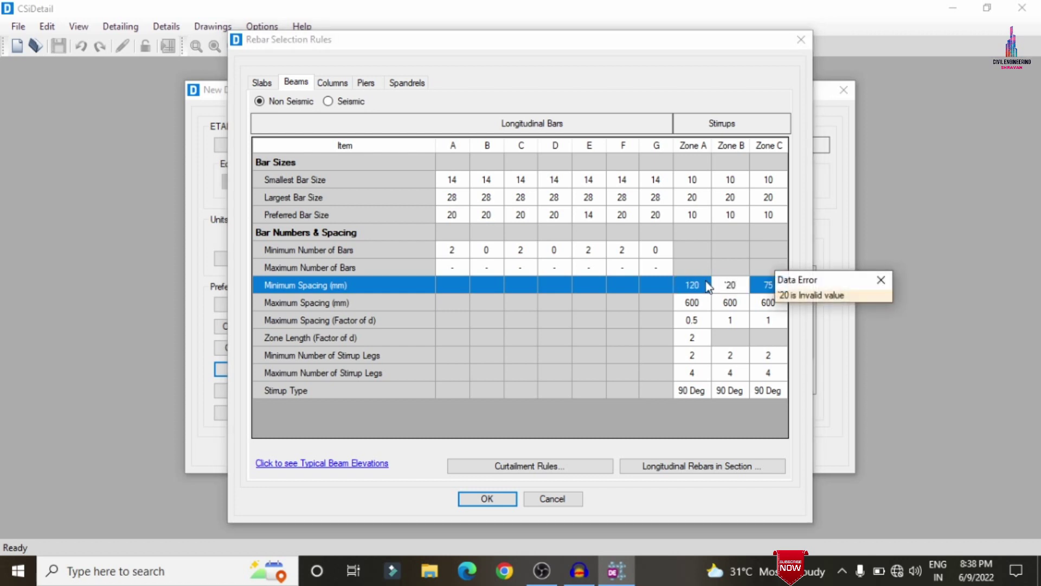
pyautogui.click(880, 281)
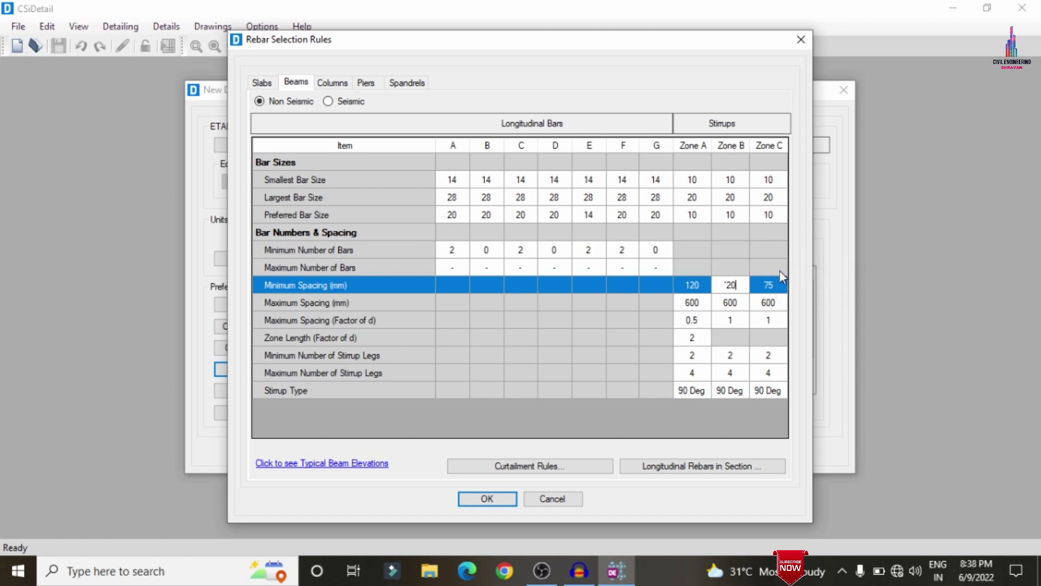
pyautogui.press('BackSpace')
pyautogui.write('120')
pyautogui.press('Tab')
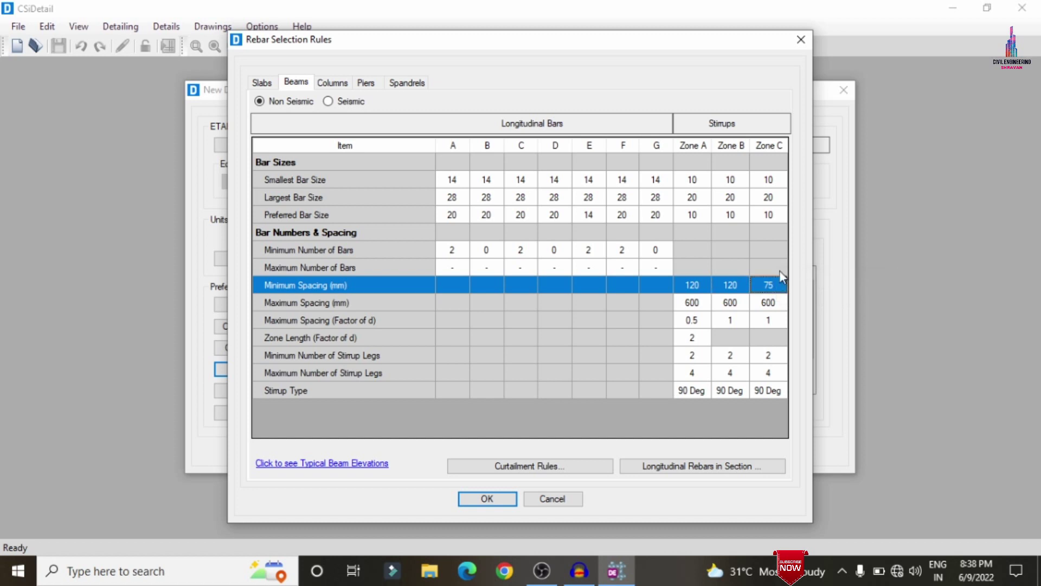
pyautogui.write('120')
pyautogui.press('Tab')
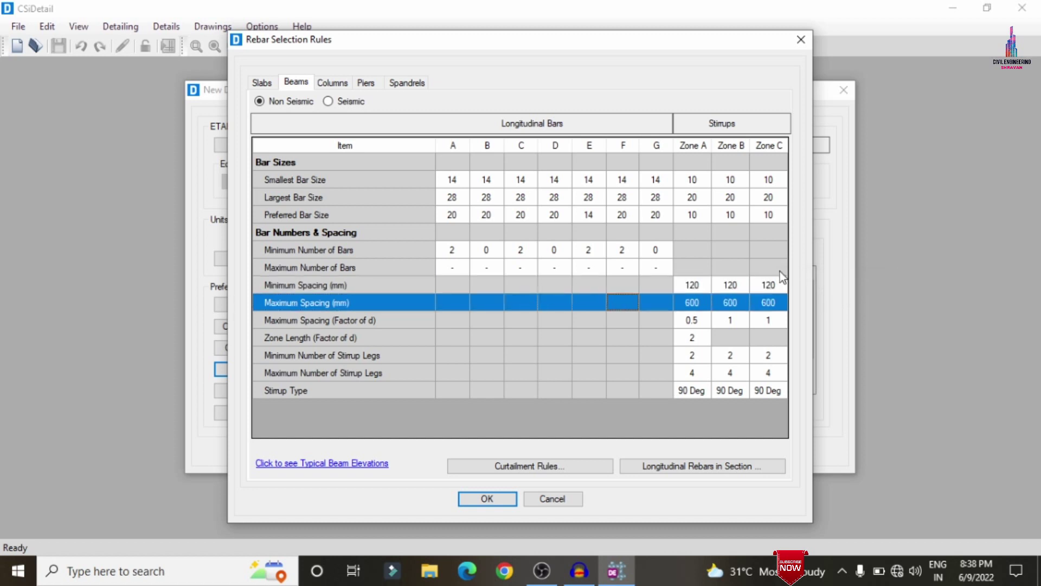
# Step: Set the beam stirrup maximum spacing to 450 mm in Zones A, B and C
pyautogui.write('450')
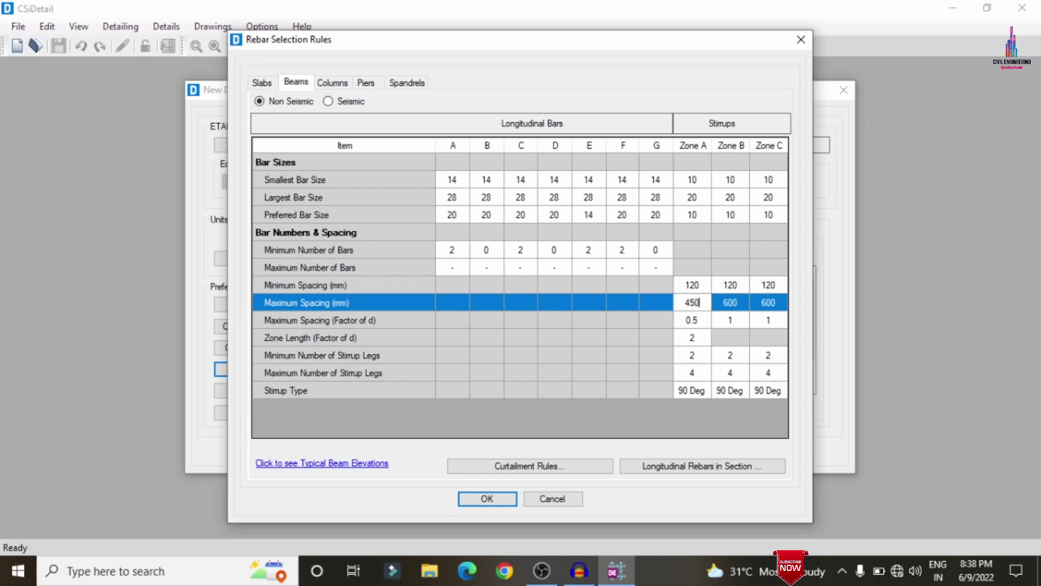
pyautogui.press('Tab')
pyautogui.write('450')
pyautogui.press('Tab')
pyautogui.write('450')
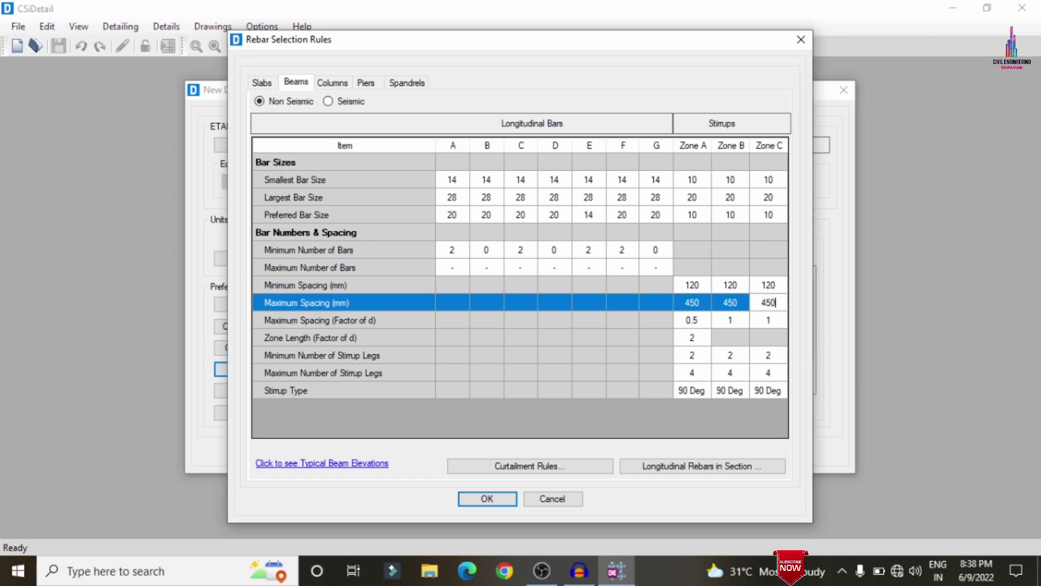
# Step: Set column tie spacing to 120 mm minimum and 450 mm maximum, and accept the rules
pyautogui.click(331, 83)
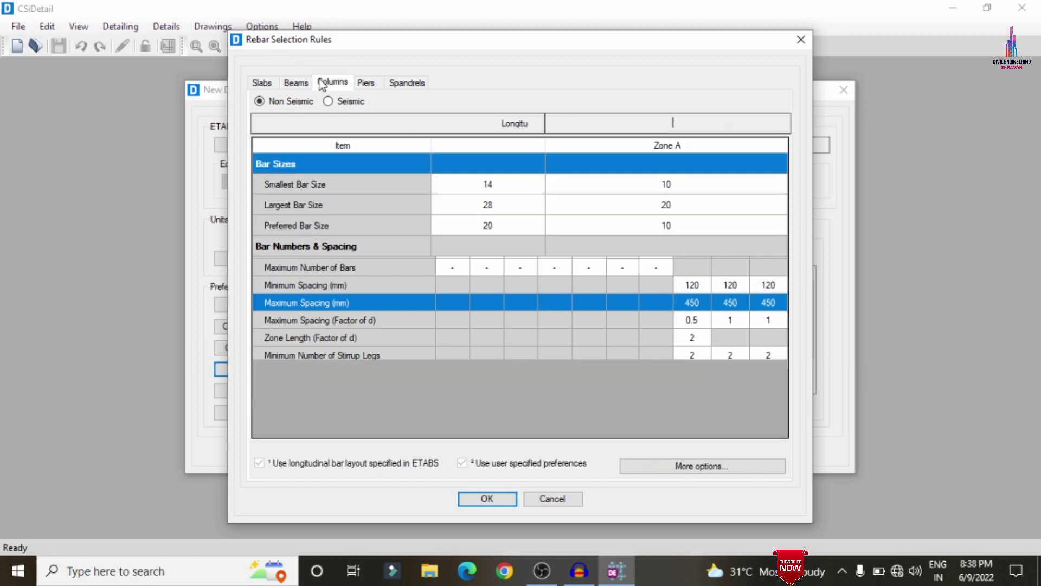
pyautogui.click(712, 304)
pyautogui.click(715, 304)
pyautogui.write('2')
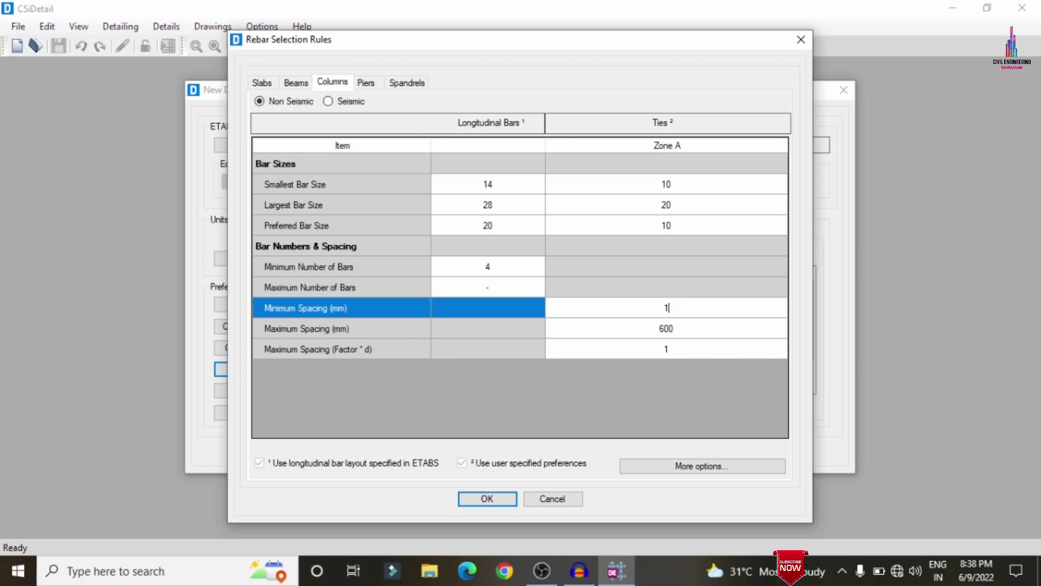
pyautogui.write('20')
pyautogui.press('Return')
pyautogui.write('4')
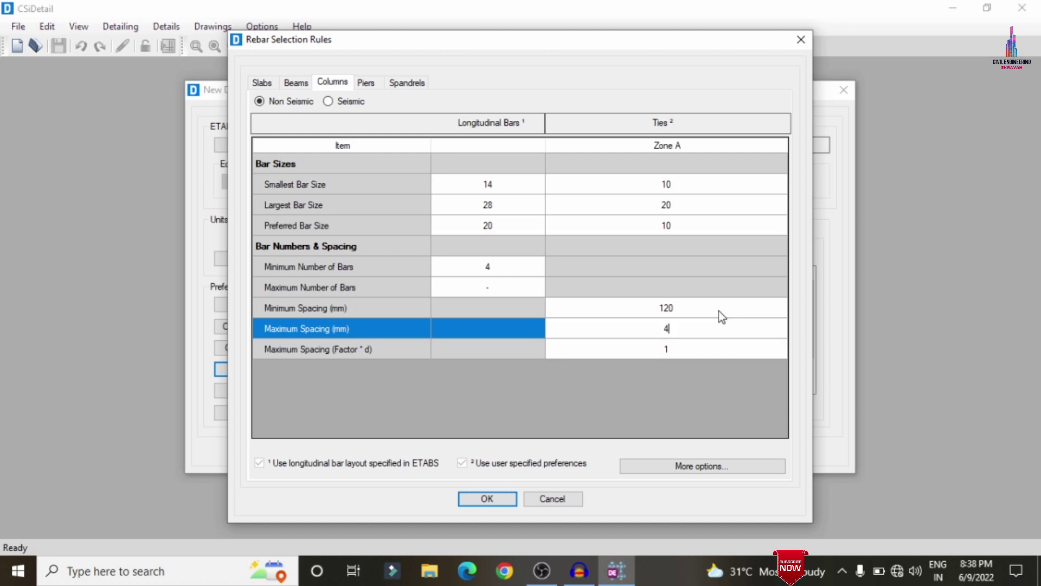
pyautogui.write('50')
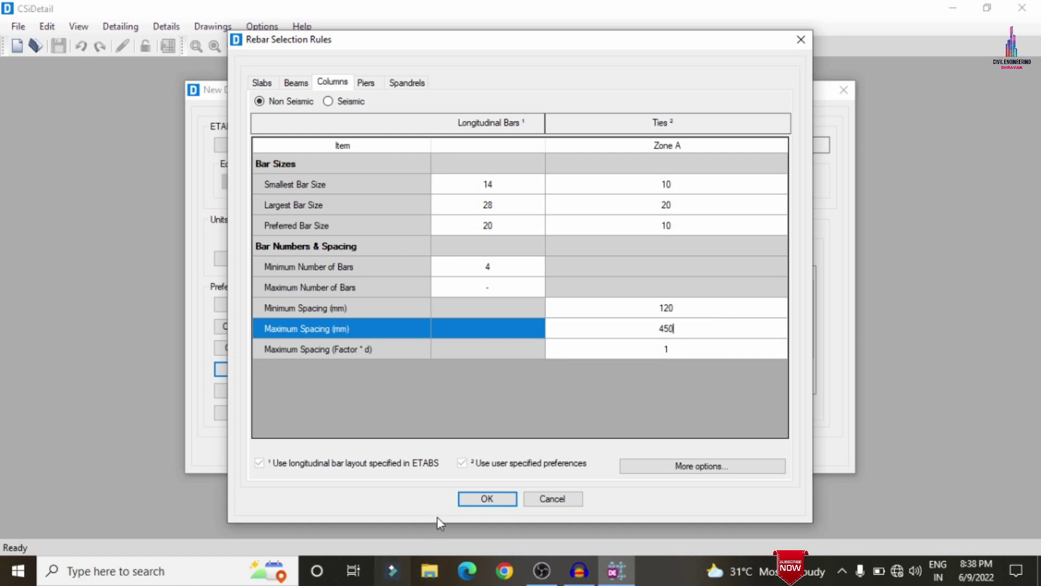
pyautogui.click(487, 499)
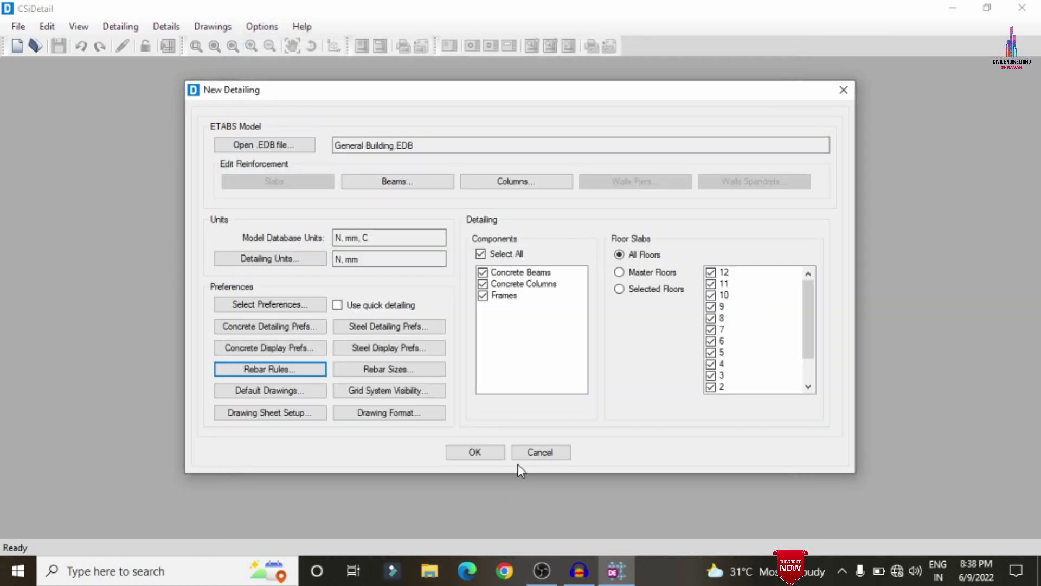
# Step: Generate the building detailing and view beam 13CB1's Sections A, B and C at level 12
pyautogui.click(464, 453)
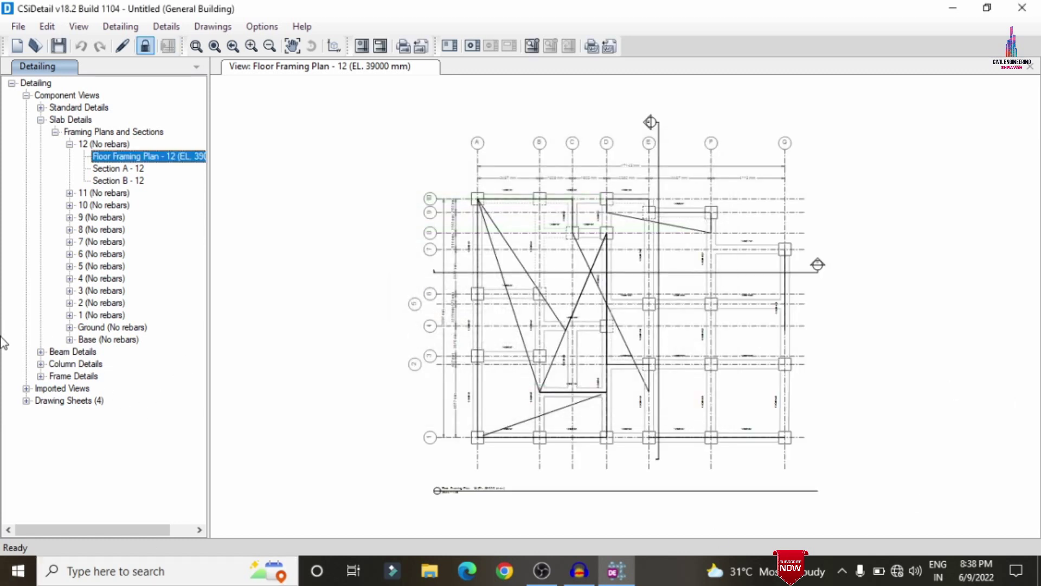
pyautogui.click(41, 352)
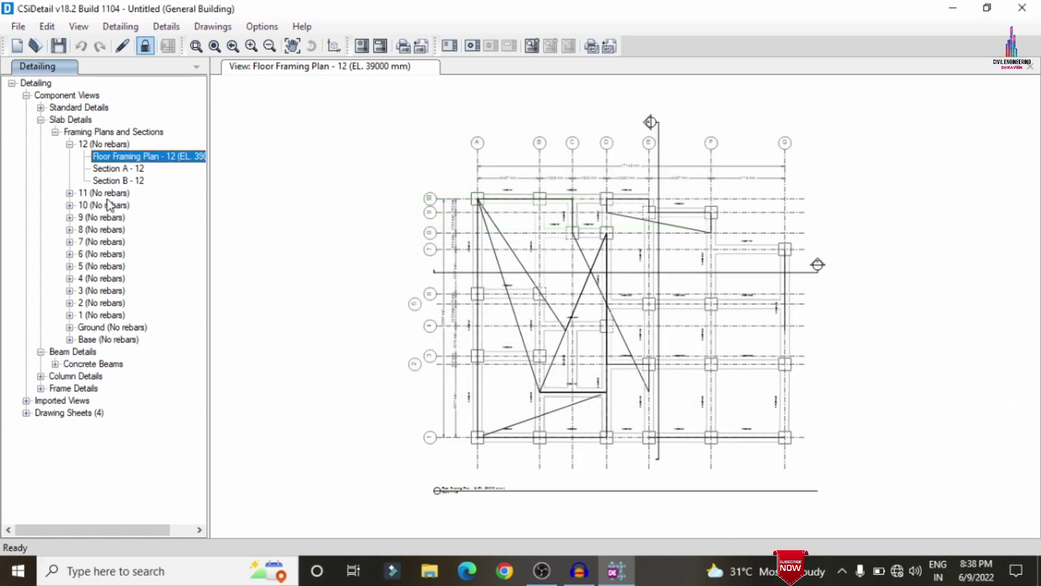
pyautogui.click(55, 364)
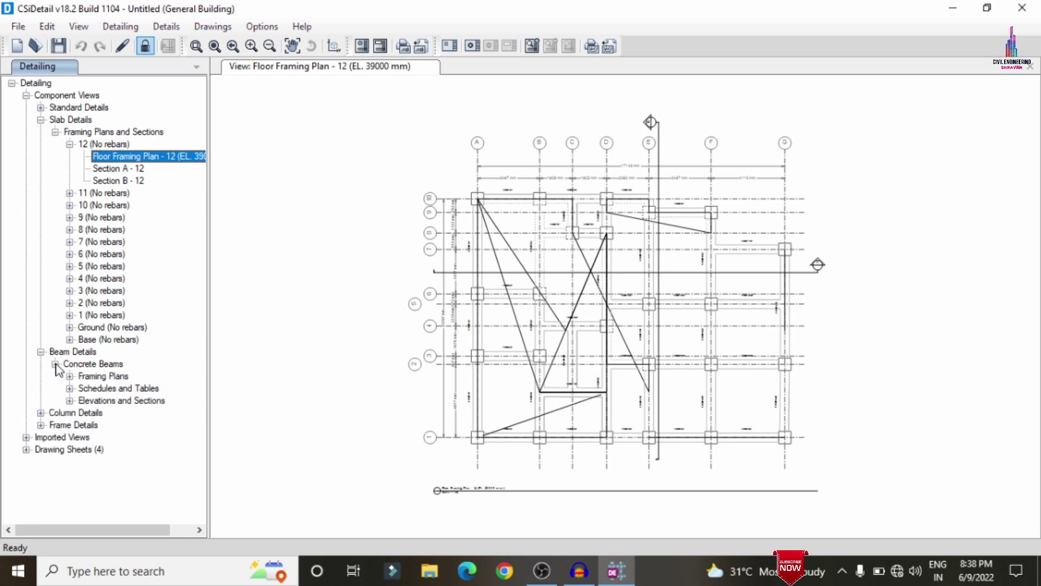
pyautogui.click(70, 400)
pyautogui.click(87, 363)
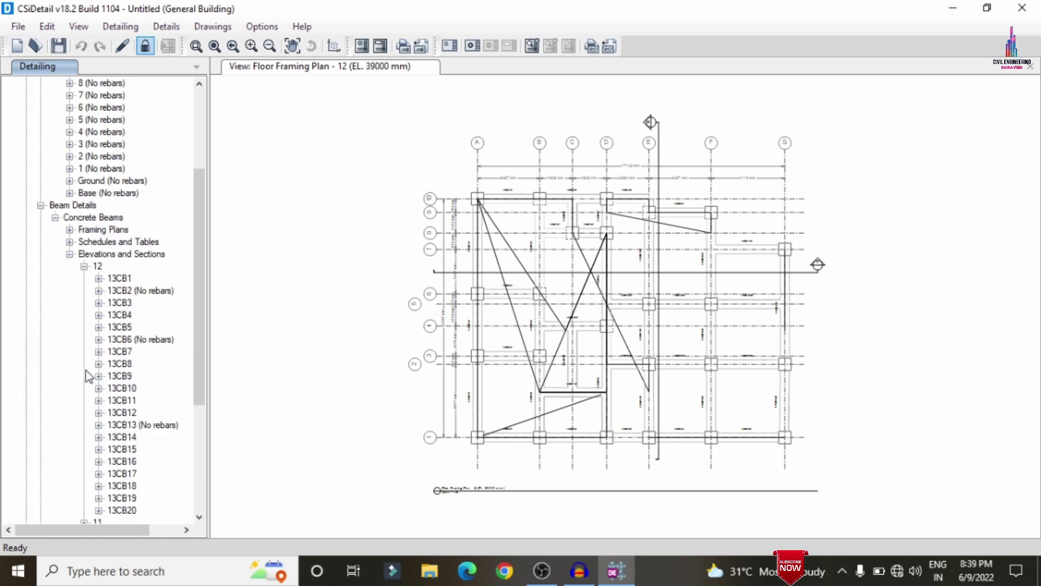
pyautogui.doubleClick(118, 279)
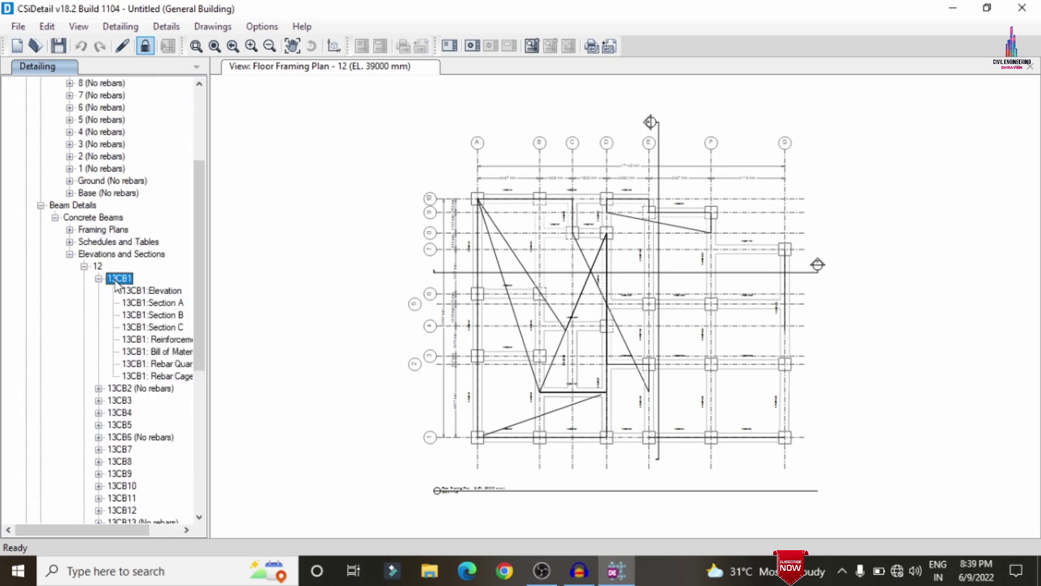
pyautogui.click(160, 303)
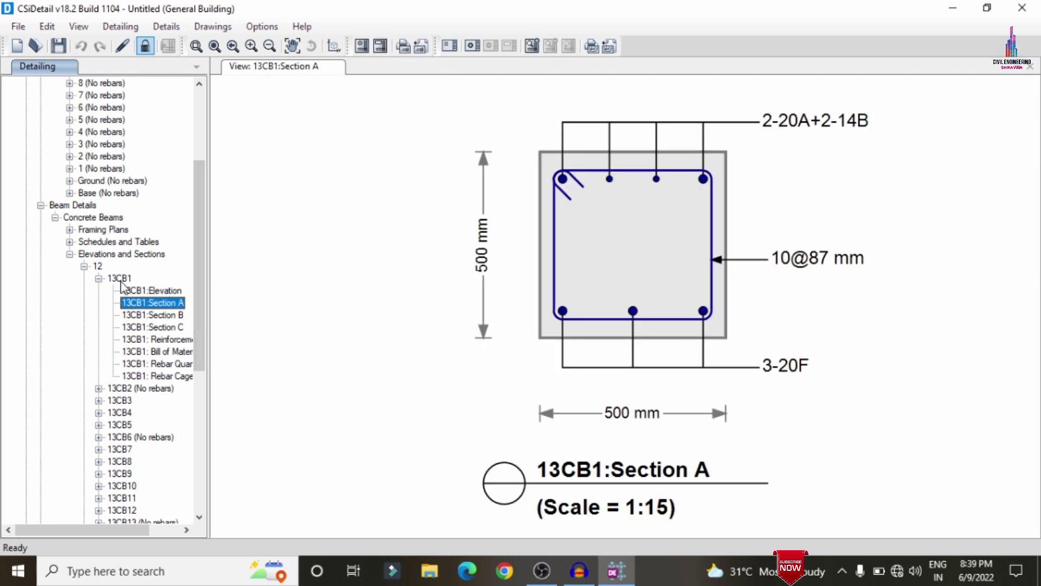
pyautogui.click(177, 317)
pyautogui.click(173, 328)
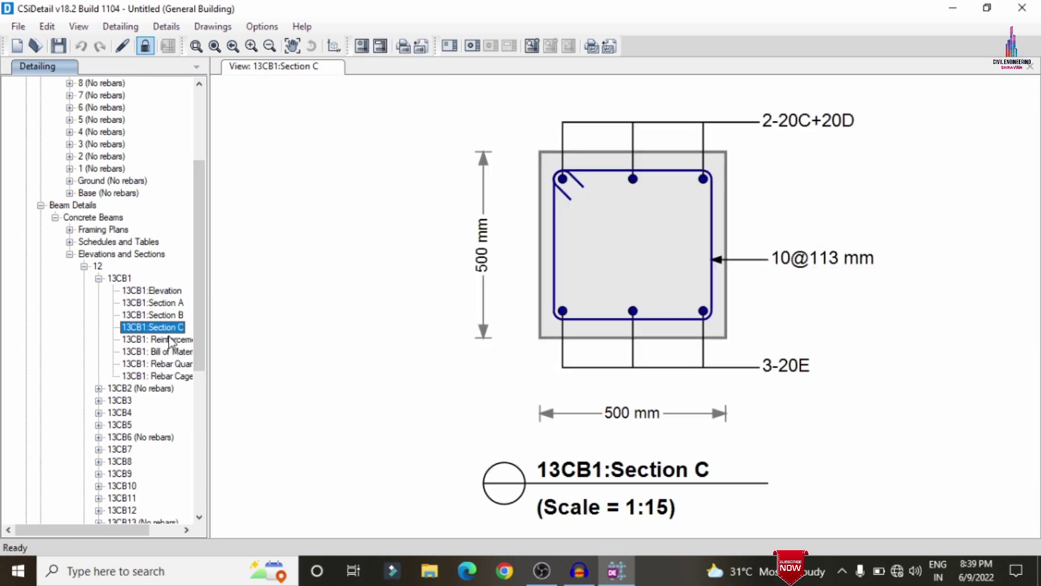
# Step: Display Section A of beams 13CB2 and 13CB14, then expand the concrete column details
pyautogui.click(98, 388)
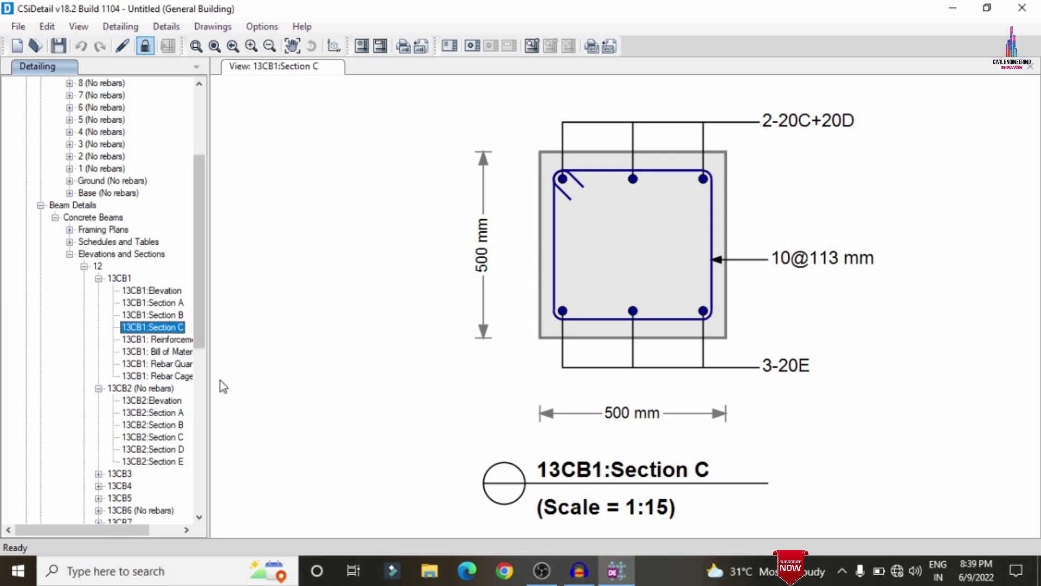
pyautogui.click(160, 418)
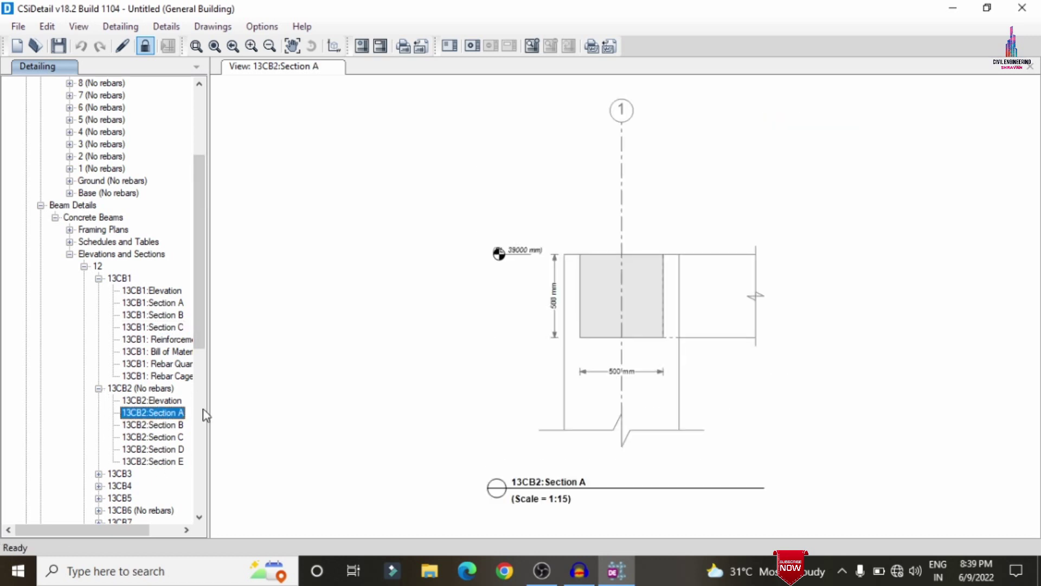
pyautogui.scroll(-9, 54, 449)
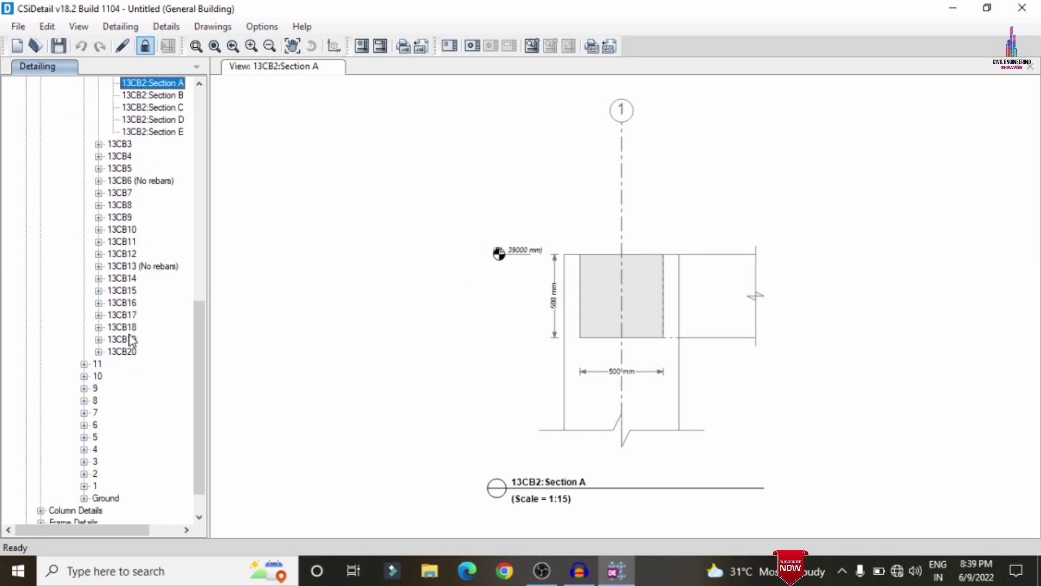
pyautogui.click(98, 279)
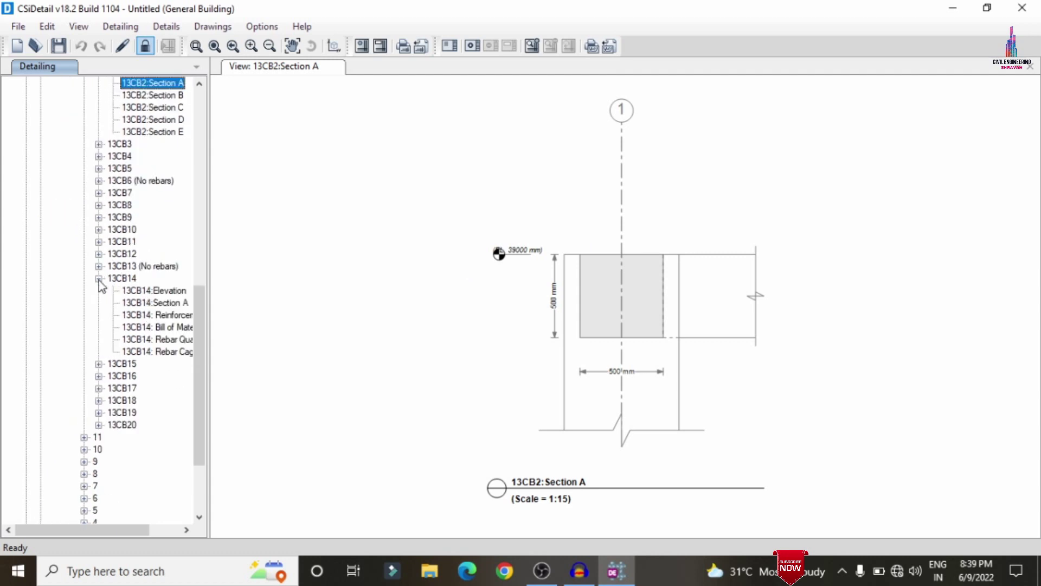
pyautogui.click(168, 304)
pyautogui.scroll(-3, 193, 426)
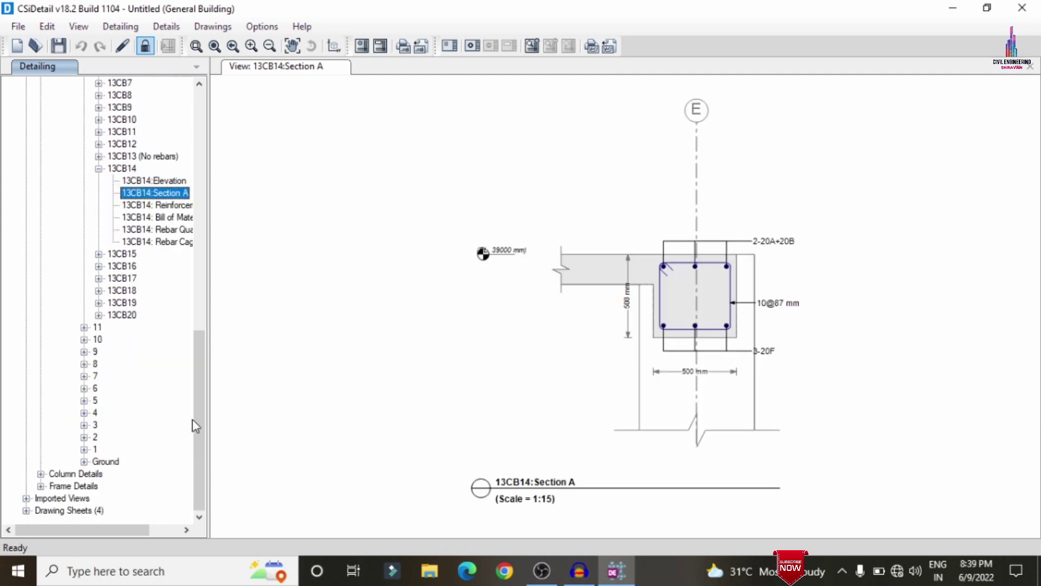
pyautogui.click(41, 474)
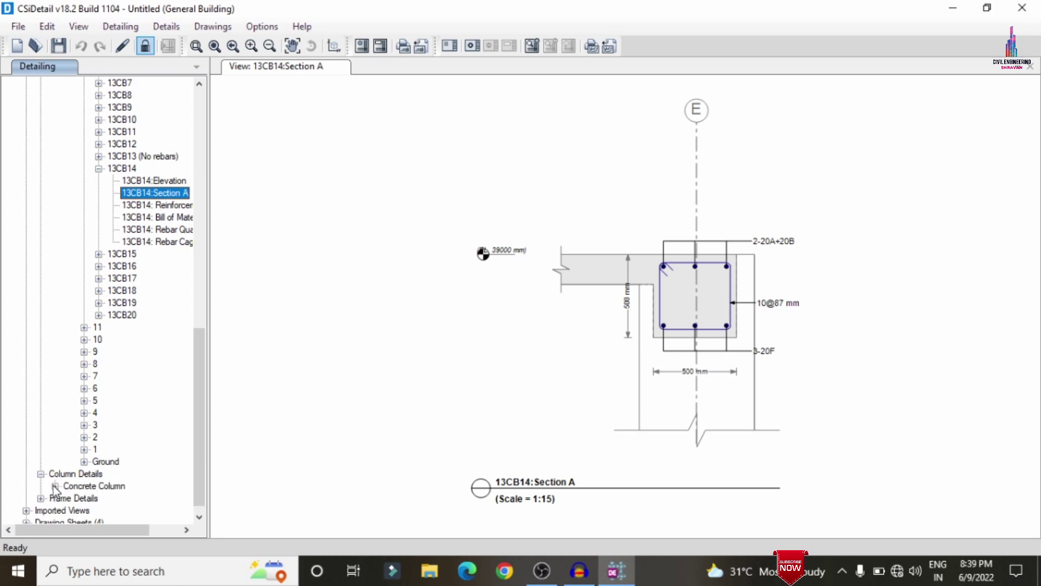
pyautogui.click(54, 486)
pyautogui.scroll(-1, 72, 490)
# Step: Review column CC1's Elevation-1, Elevation-2, Elevation-3 and Section A drawings
pyautogui.click(70, 486)
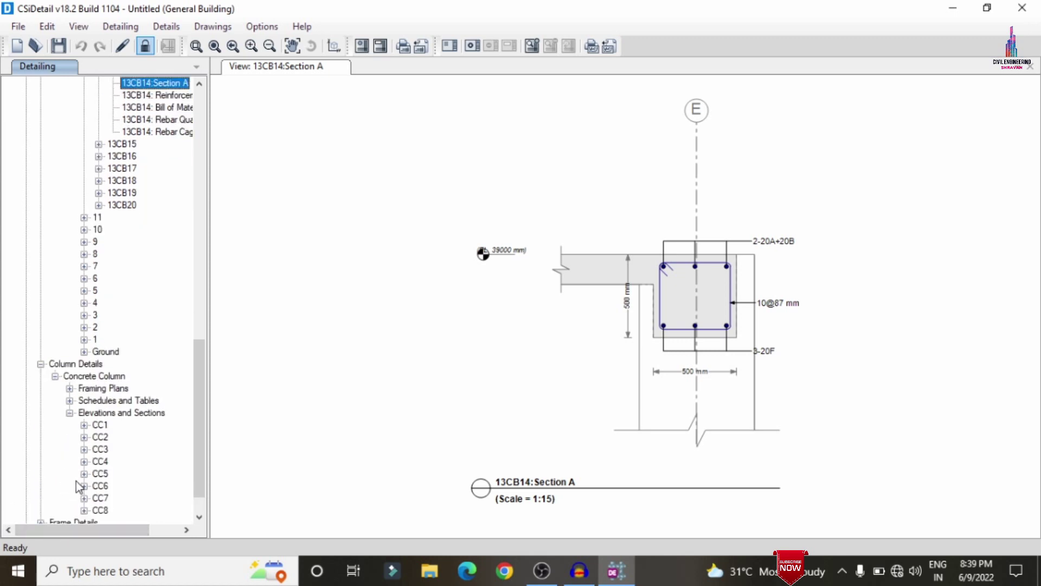
pyautogui.click(84, 425)
pyautogui.click(146, 425)
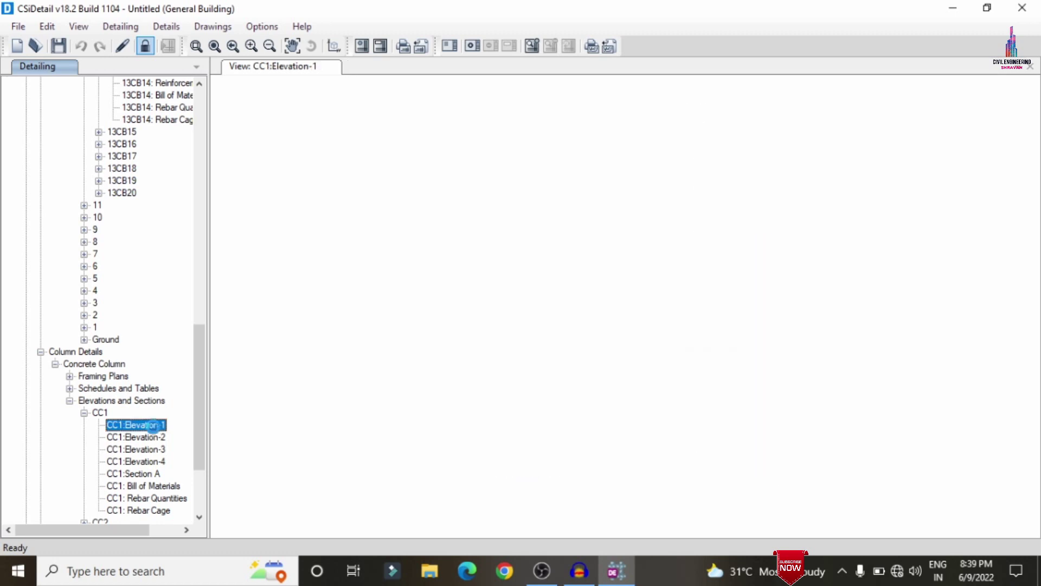
pyautogui.click(156, 438)
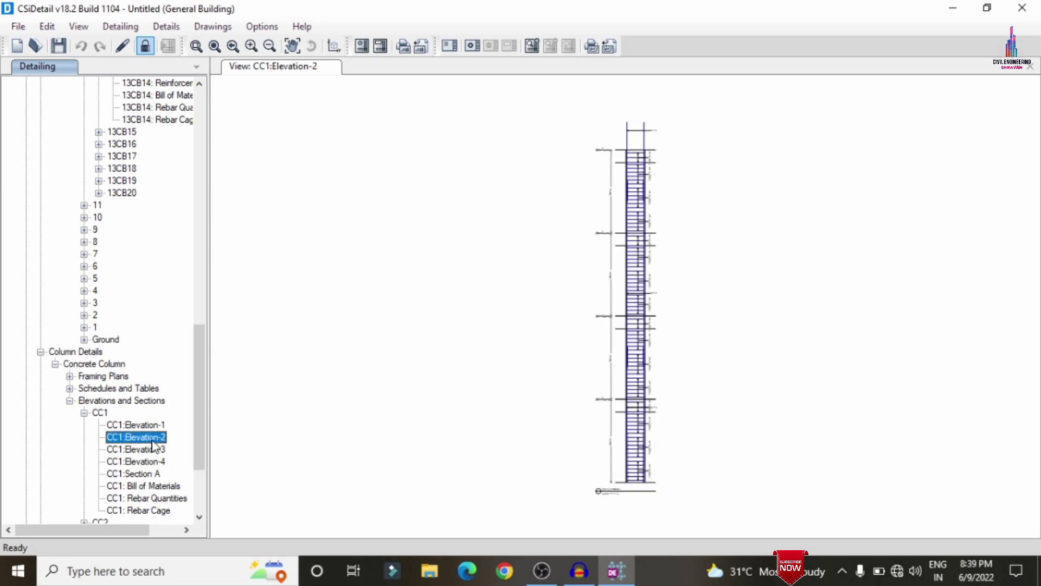
pyautogui.click(154, 448)
pyautogui.click(153, 474)
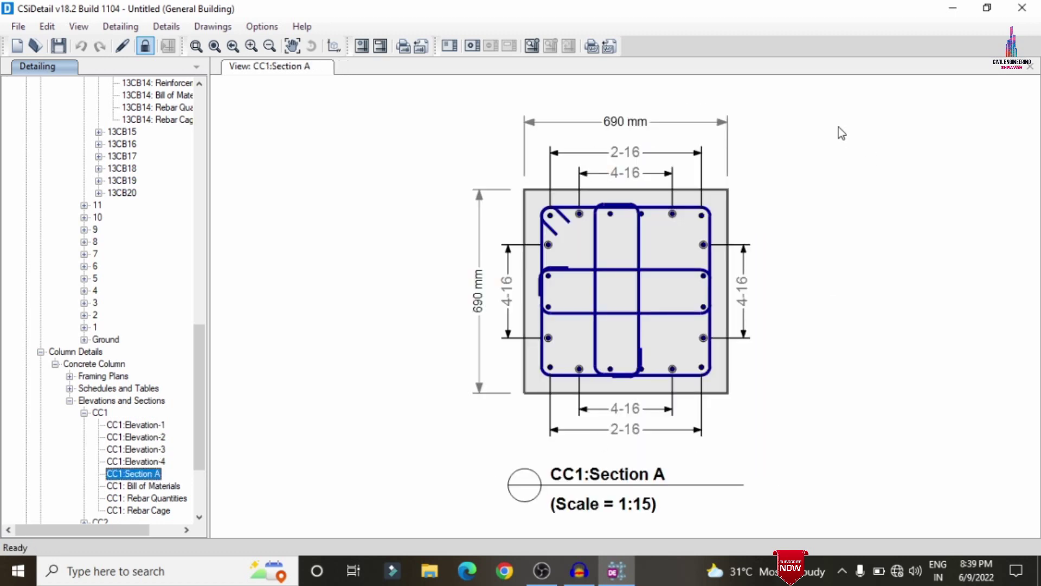
# Step: Display the CC1 rebar cage in 3D and rotate it to show another corner
pyautogui.moveTo(200, 391); pyautogui.dragTo(199, 431)
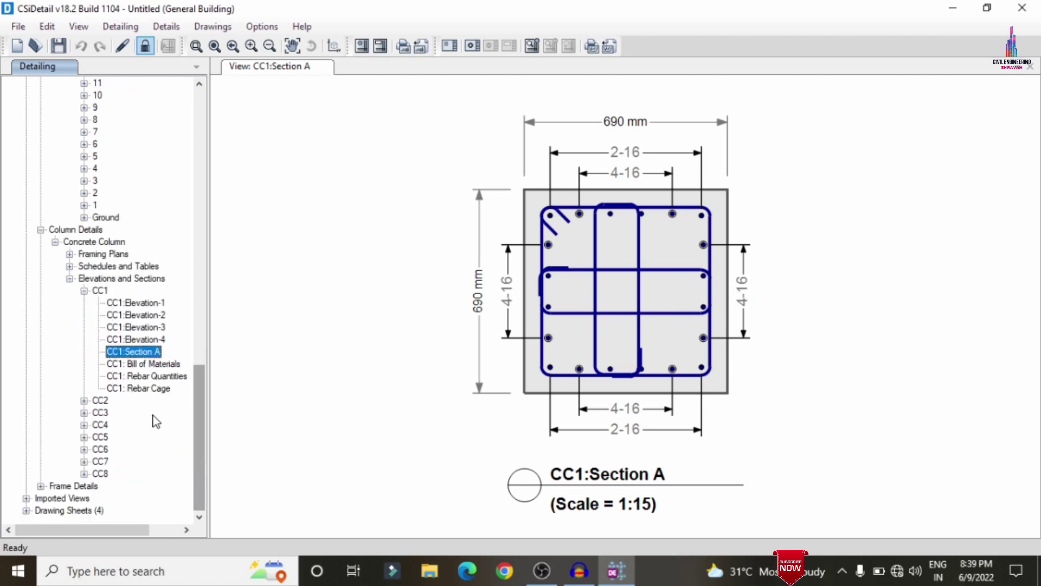
pyautogui.click(149, 388)
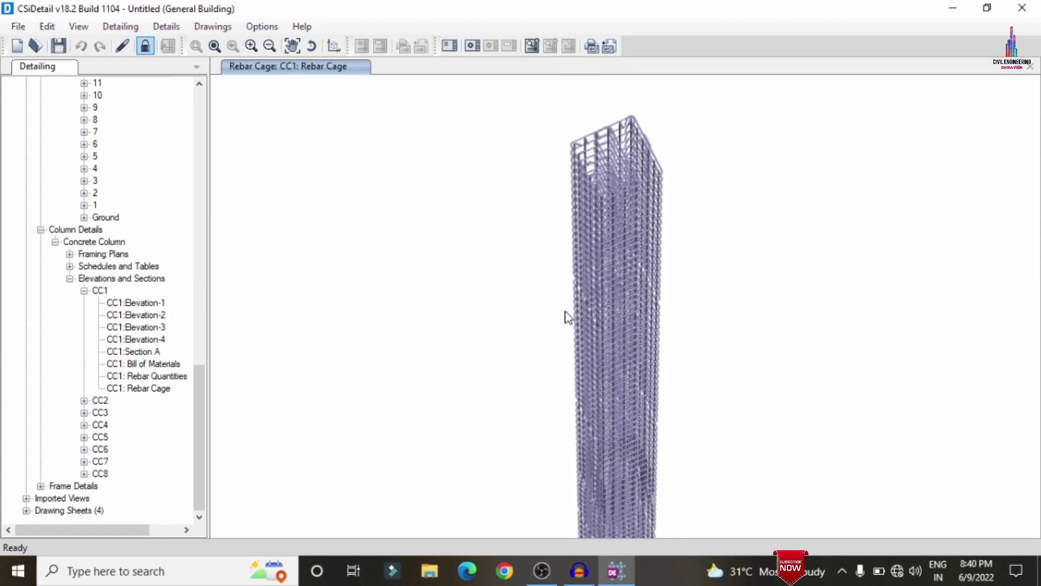
pyautogui.moveTo(566, 317); pyautogui.dragTo(833, 312)
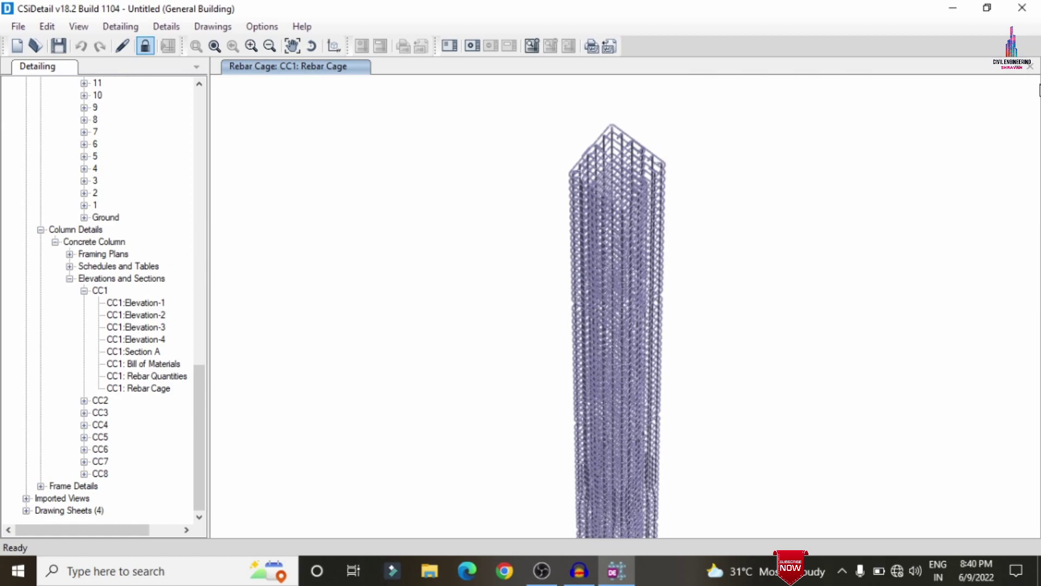